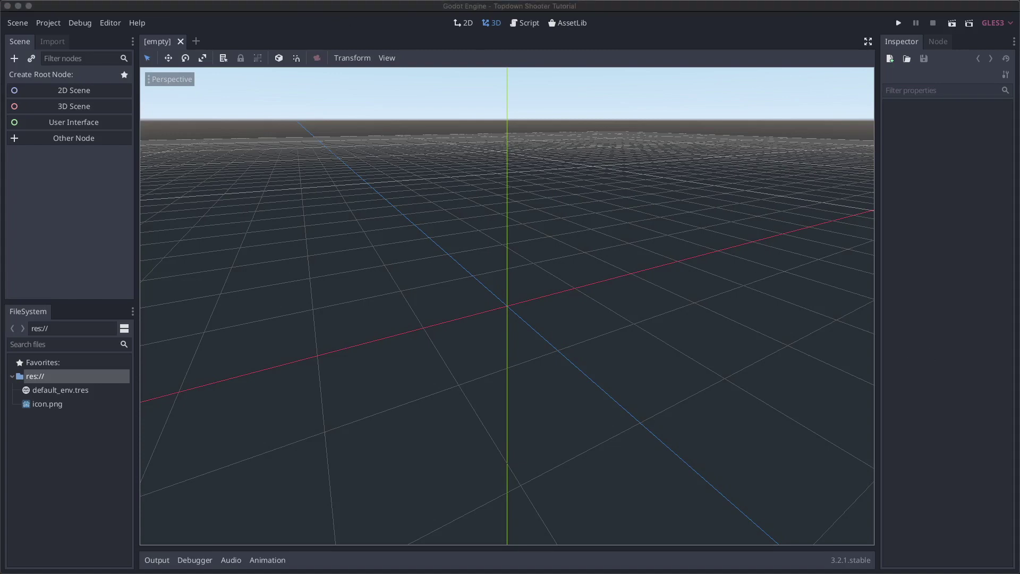
# Switch to Finder and copy the topdown-shooter folder inside common-2d-game-assets.
pyautogui.hotkey('ctrl', 'Up')
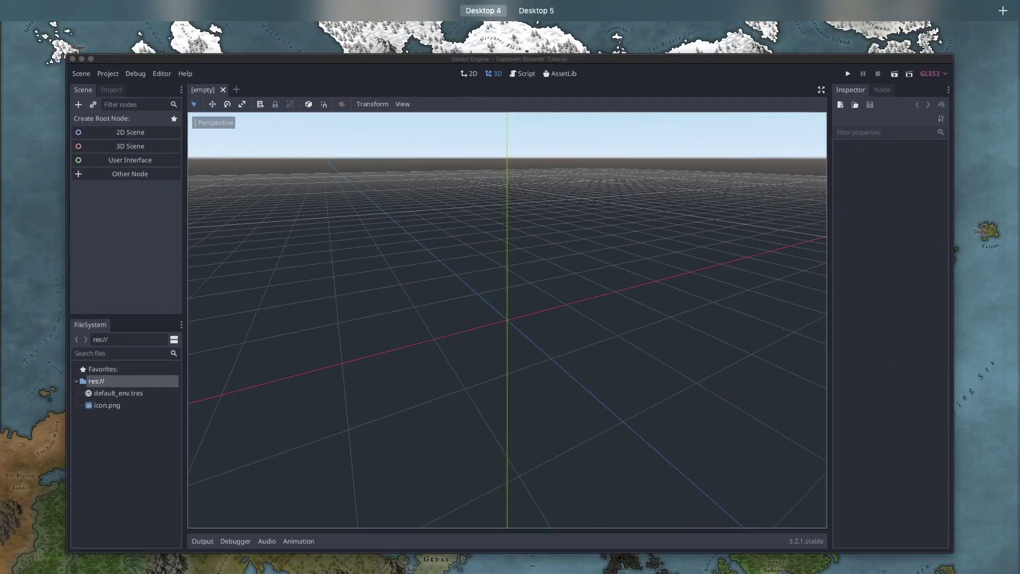
pyautogui.hotkey('ctrl', 'Up')
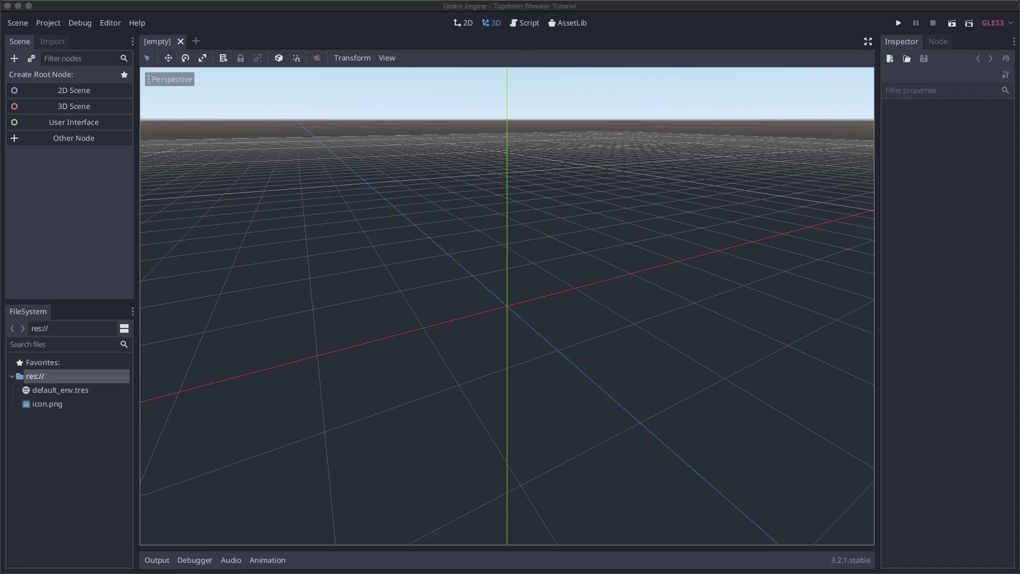
pyautogui.moveTo(700, 122); pyautogui.dragTo(317, 167)
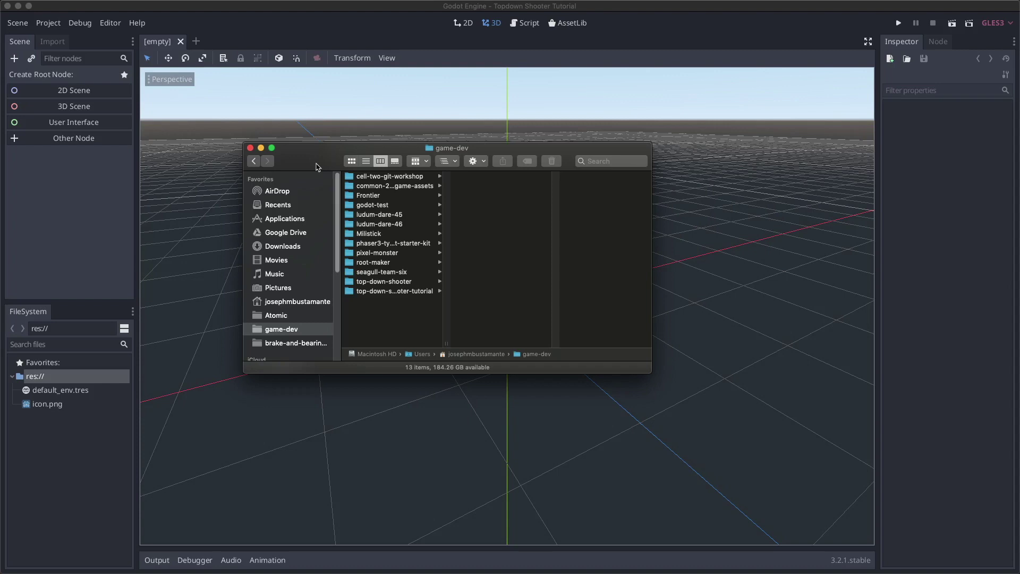
pyautogui.click(393, 186)
pyautogui.click(492, 301)
pyautogui.click(492, 301)
pyautogui.rightClick(493, 301)
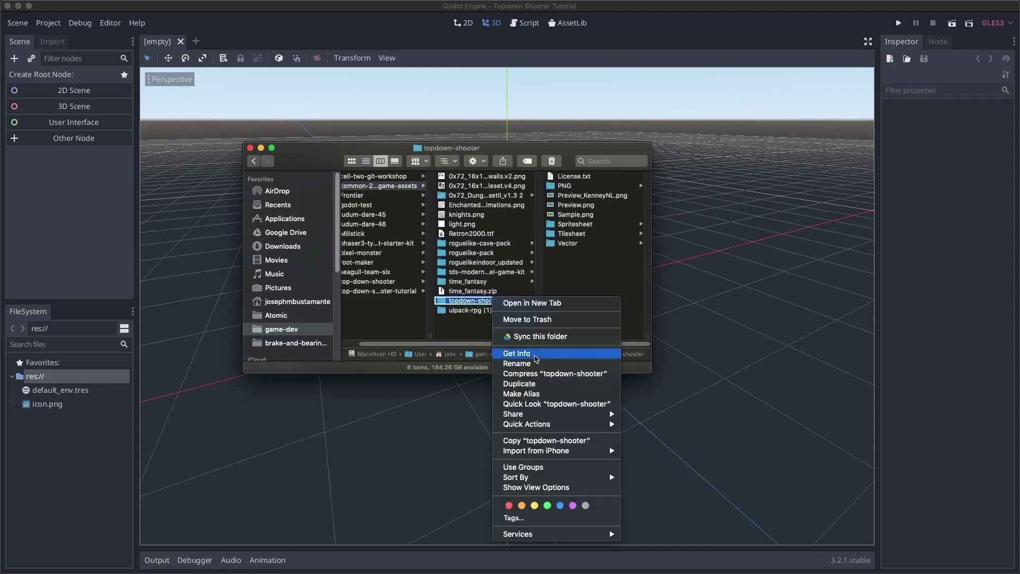
pyautogui.click(530, 441)
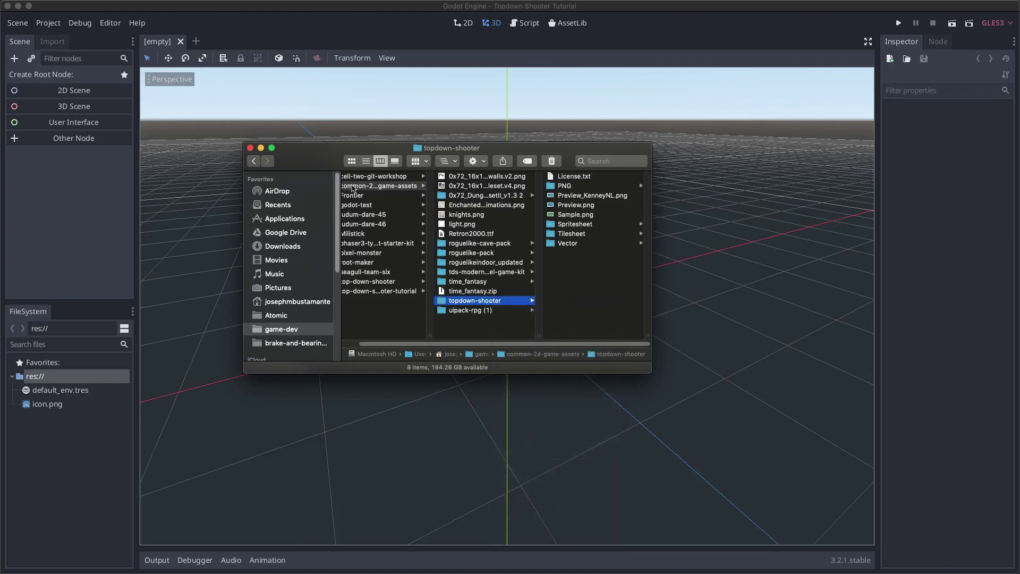
# Switch back to Godot and open the import settings of icon.png.
pyautogui.click(261, 40)
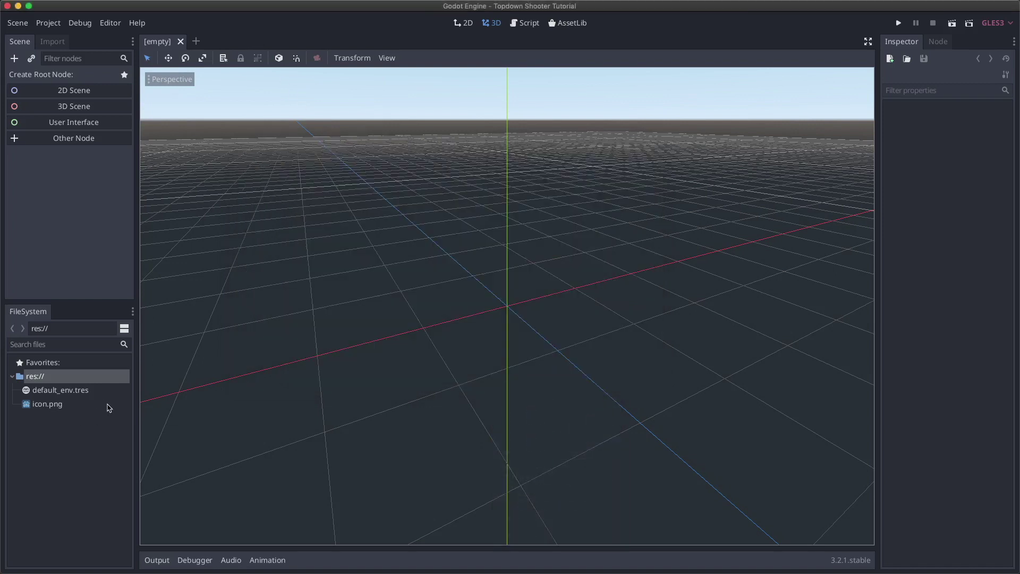
pyautogui.click(54, 406)
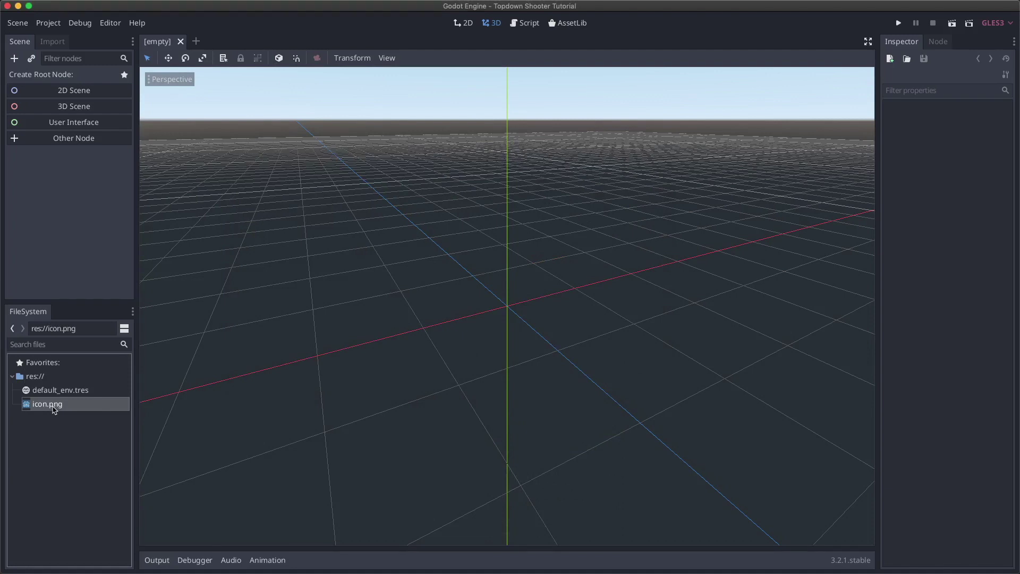
pyautogui.click(52, 41)
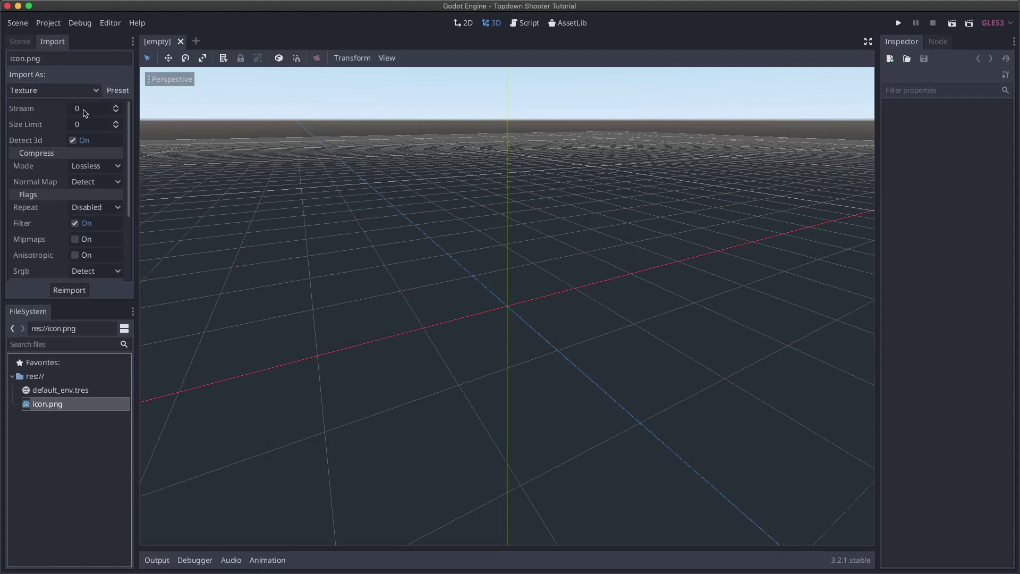
# Apply the 2D import preset to icon.png and set it as the default for Texture.
pyautogui.click(114, 94)
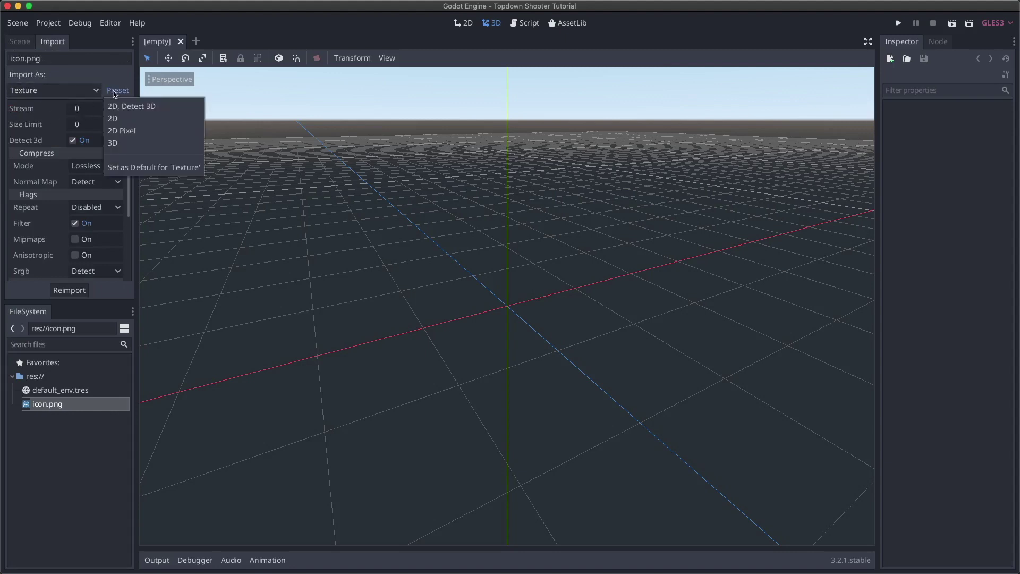
pyautogui.click(129, 119)
pyautogui.click(115, 93)
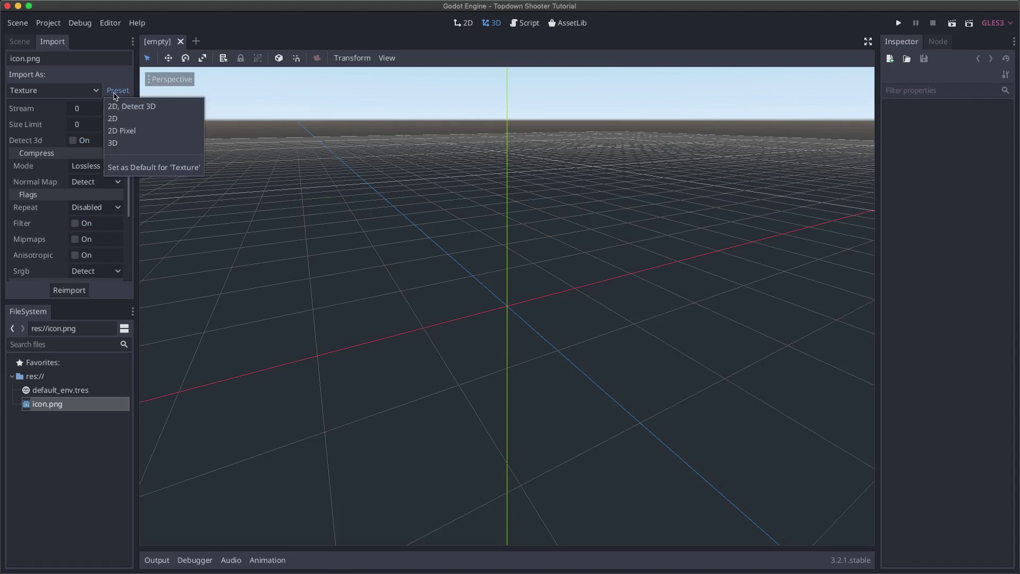
pyautogui.click(146, 169)
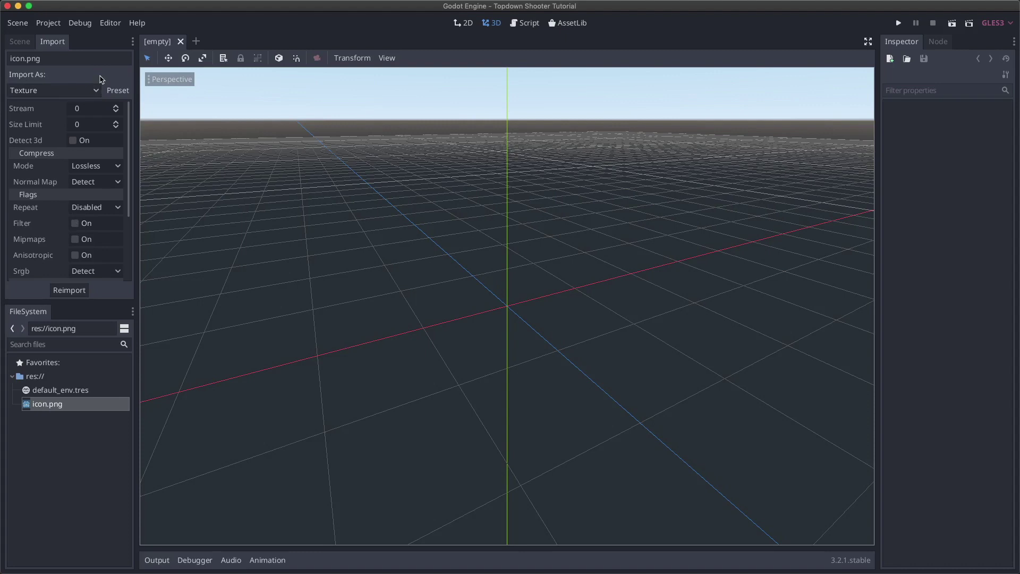
# Apply the 2D Pixel import preset, set it as the default for Texture, and reimport icon.png.
pyautogui.click(119, 91)
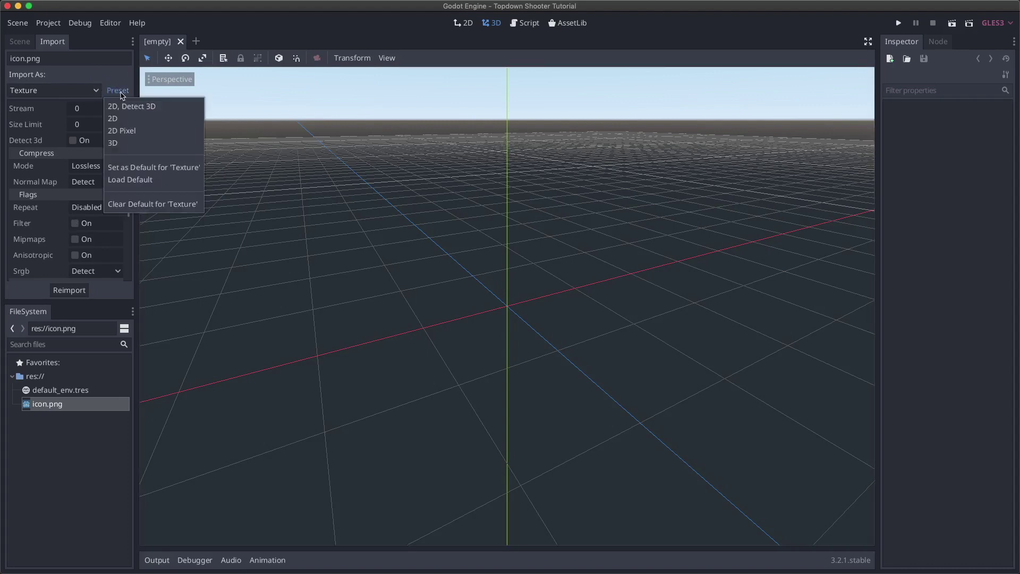
pyautogui.click(128, 132)
pyautogui.click(118, 90)
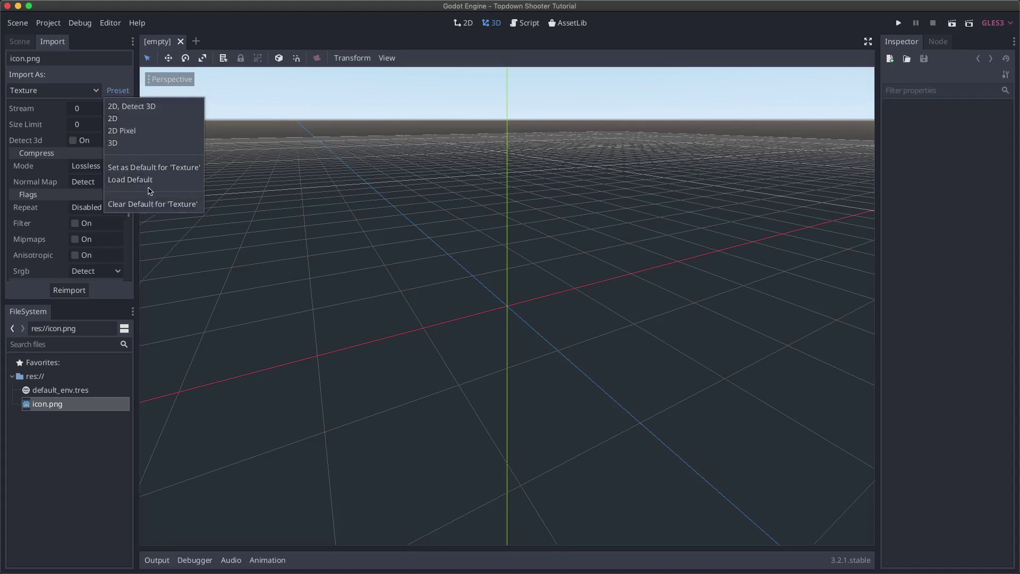
pyautogui.click(139, 167)
pyautogui.click(70, 292)
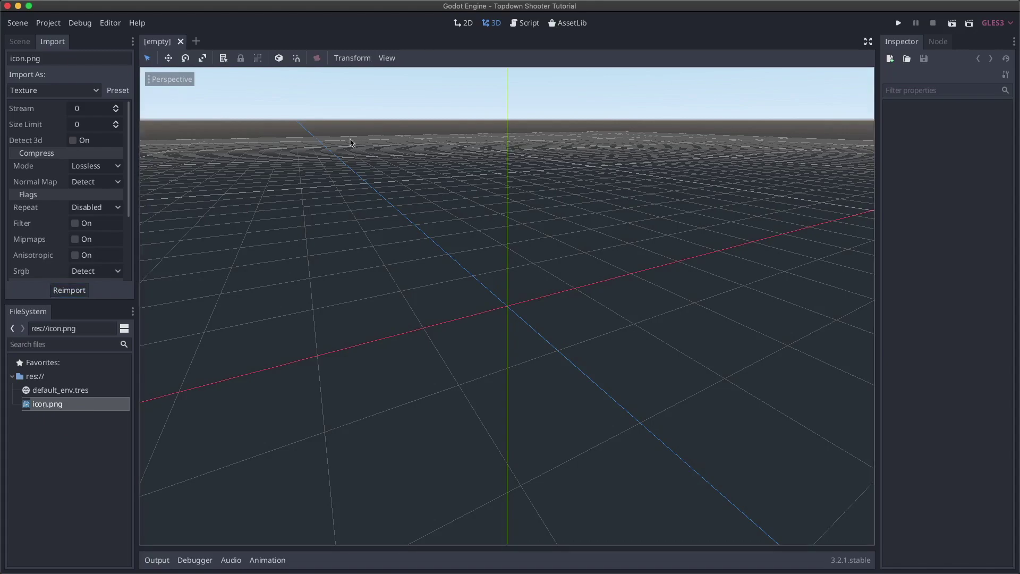
# Return to Finder and copy the topdown-shooter asset folder again.
pyautogui.hotkey('ctrl', 'Up')
pyautogui.click(210, 125)
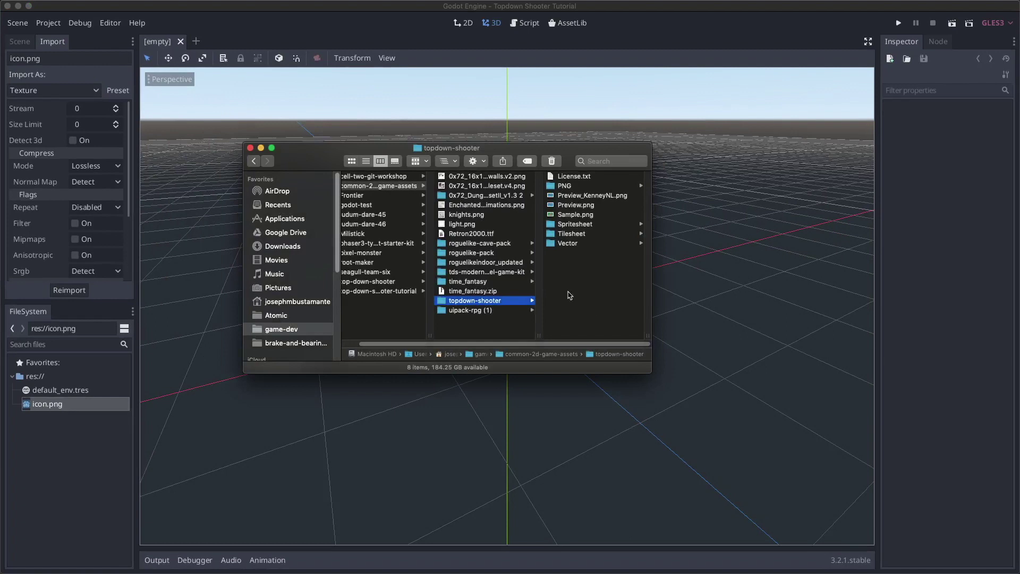
pyautogui.rightClick(481, 301)
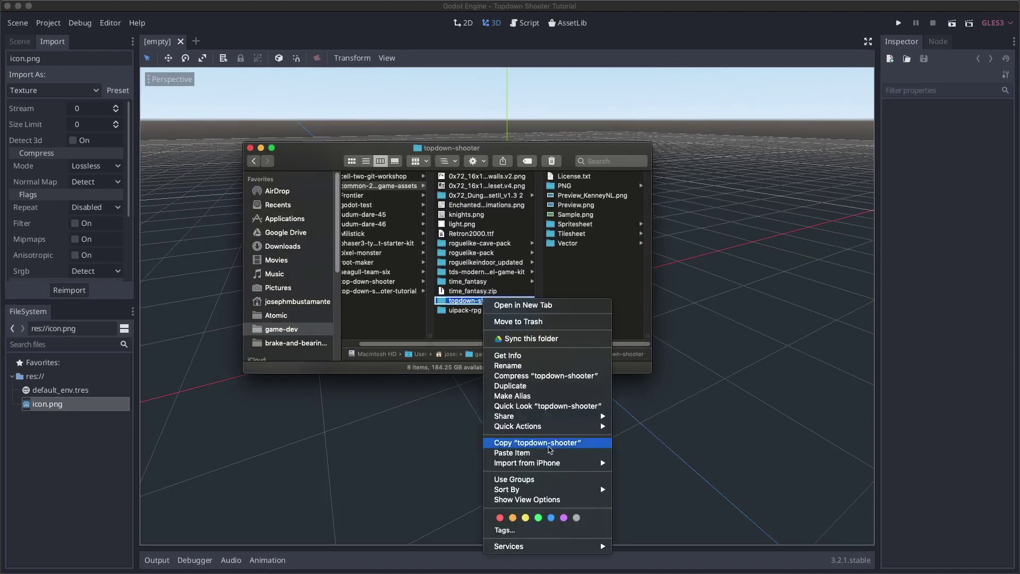
pyautogui.click(548, 444)
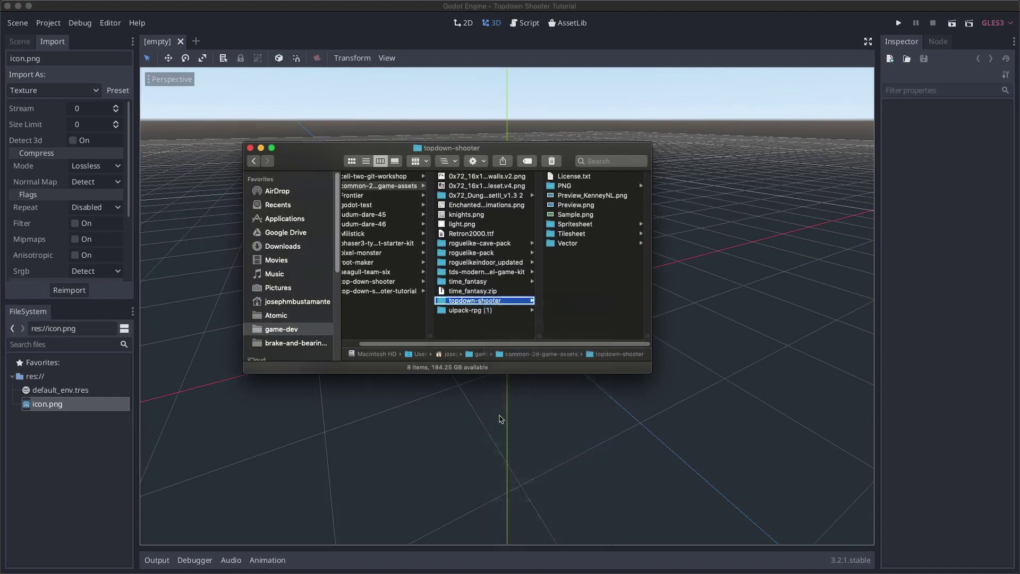
# Create a new folder named assets inside the top-down-shooter-tutorial project folder in game-dev.
pyautogui.click(290, 329)
pyautogui.click(403, 291)
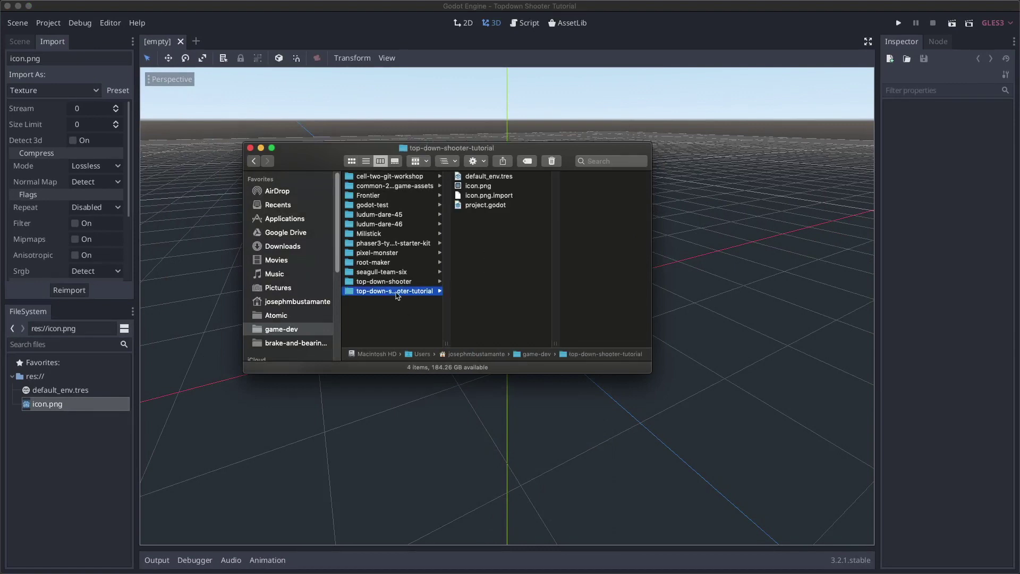
pyautogui.rightClick(481, 238)
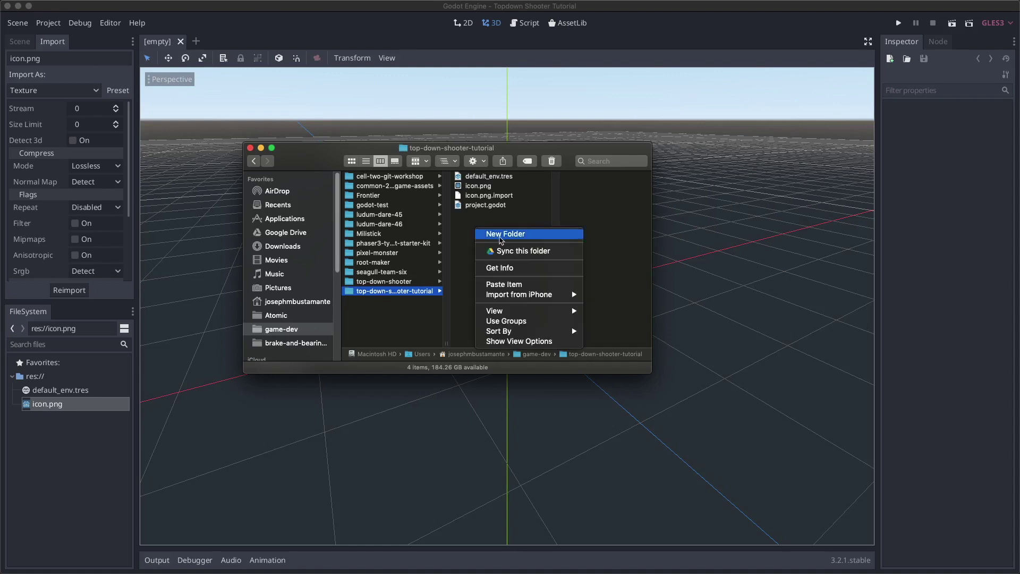
pyautogui.click(501, 240)
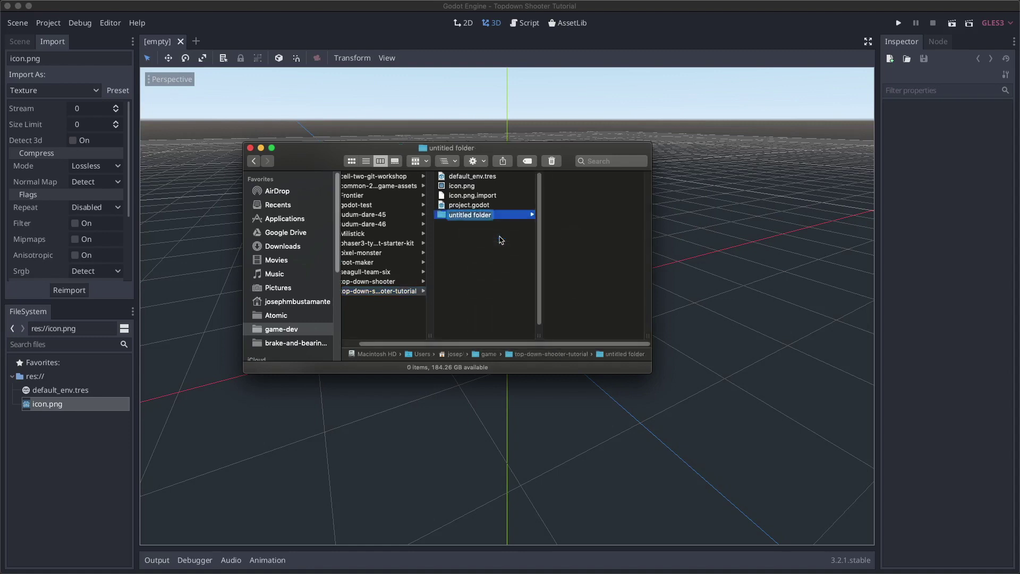
pyautogui.write('assets')
pyautogui.press('Return')
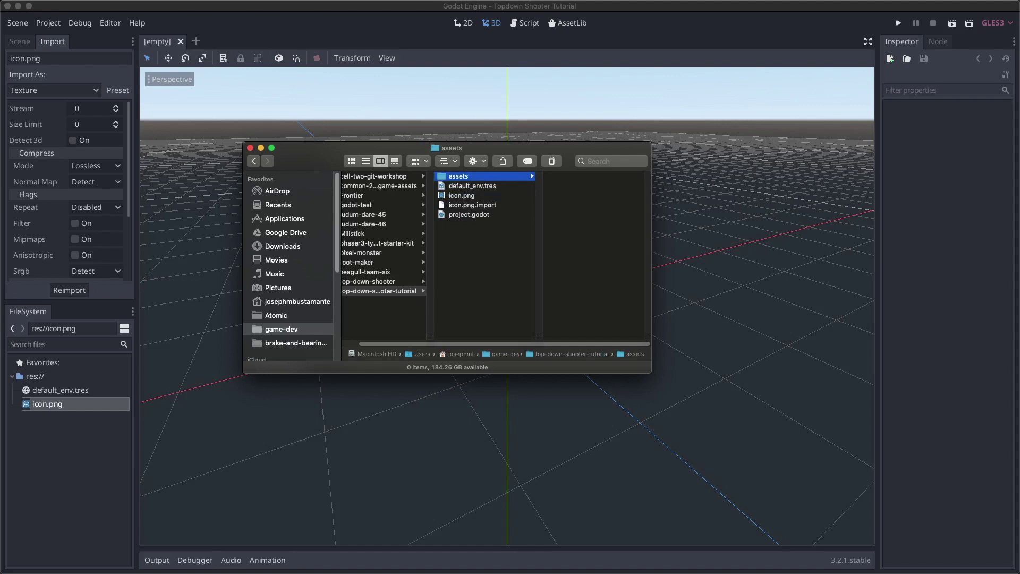
# Paste the copied topdown-shooter folder into the assets folder and view its contents.
pyautogui.rightClick(519, 178)
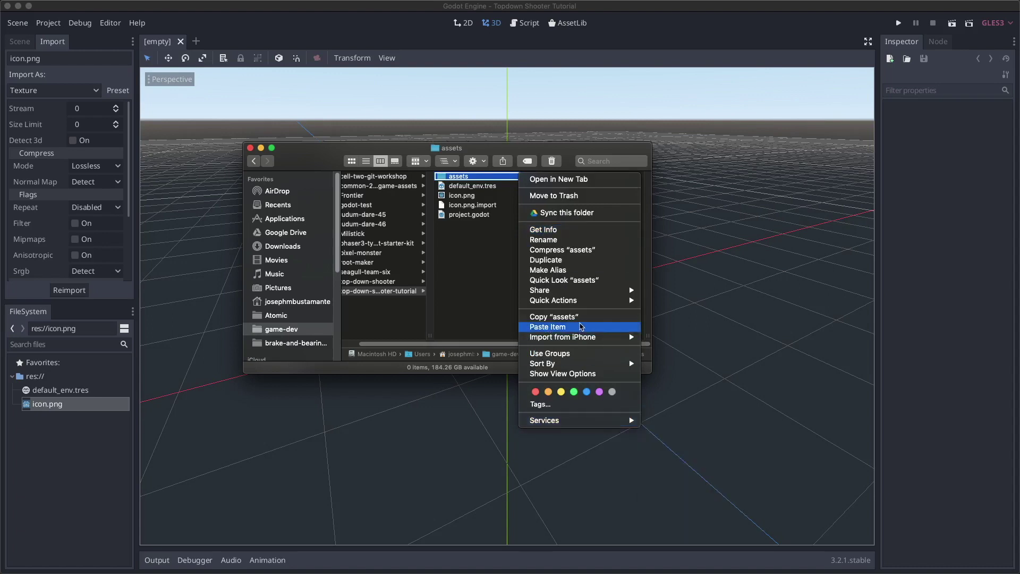
pyautogui.click(580, 326)
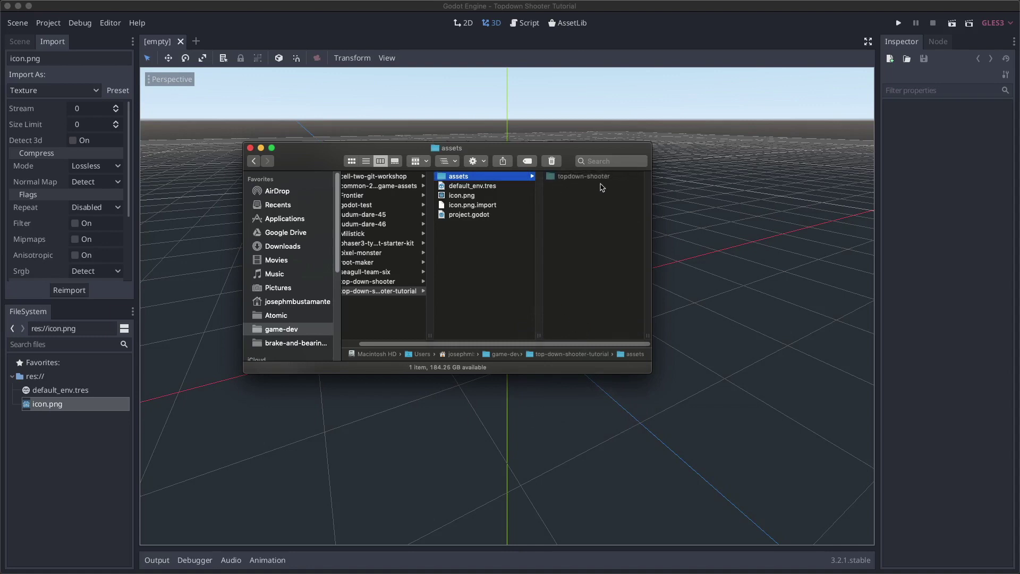
pyautogui.click(580, 177)
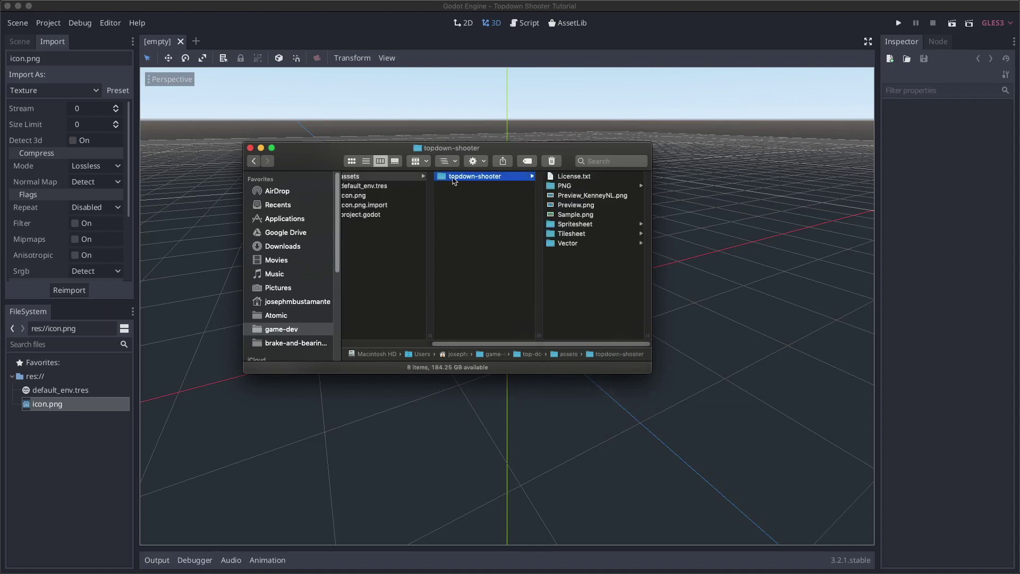
# Switch back to Godot and create a 2D Scene root node in the empty scene.
pyautogui.click(299, 26)
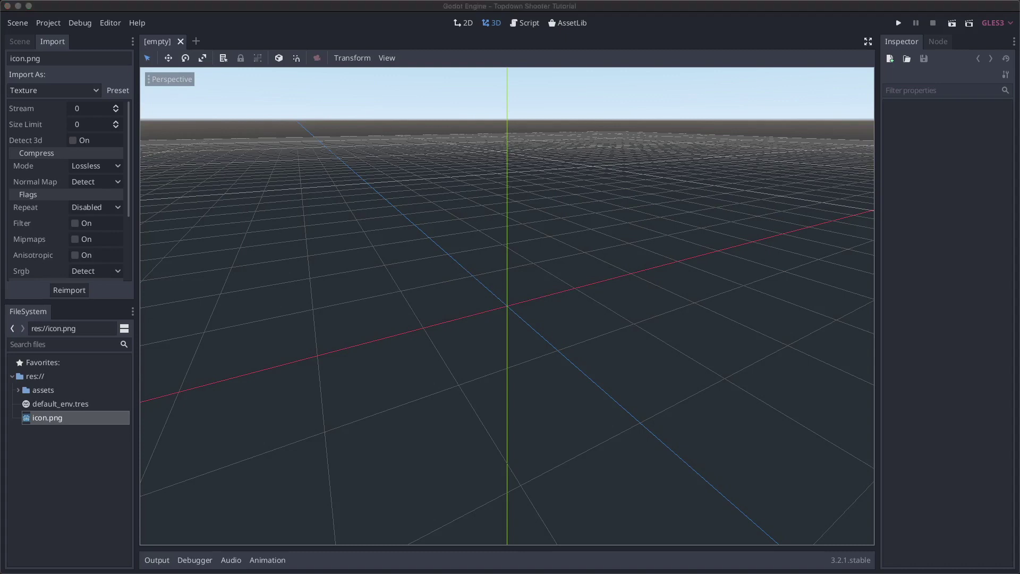
pyautogui.click(51, 440)
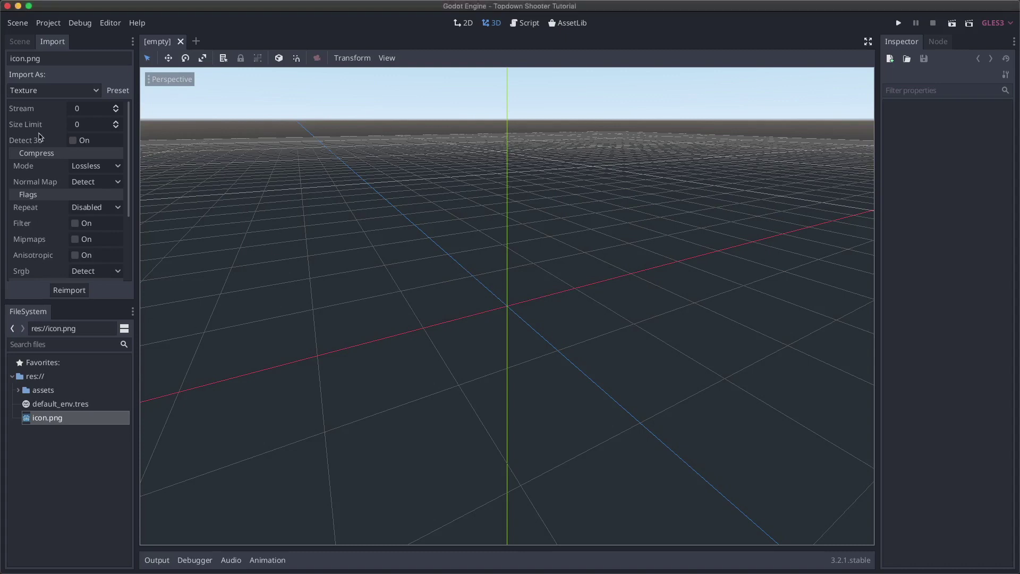
pyautogui.click(20, 42)
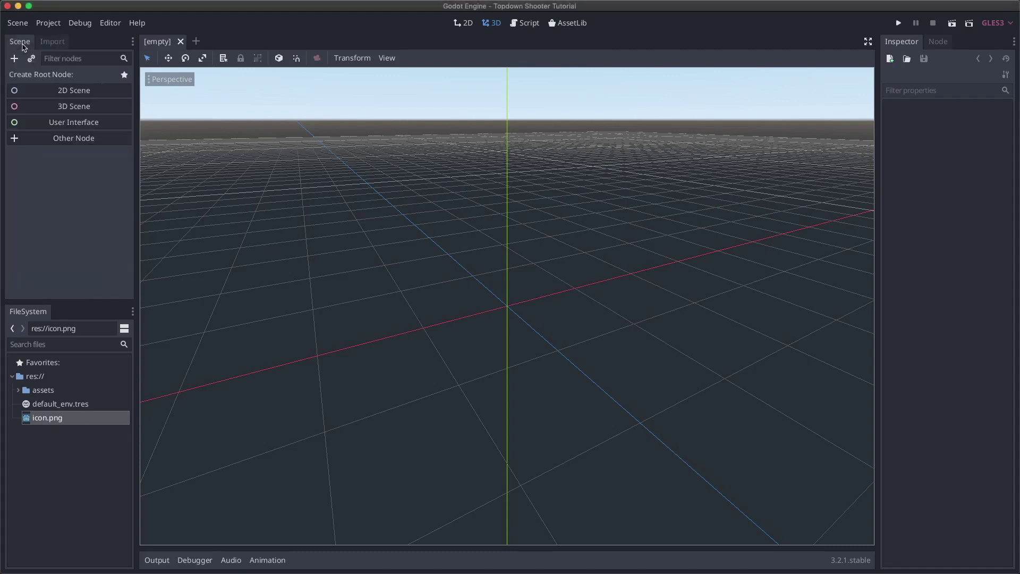
pyautogui.click(82, 92)
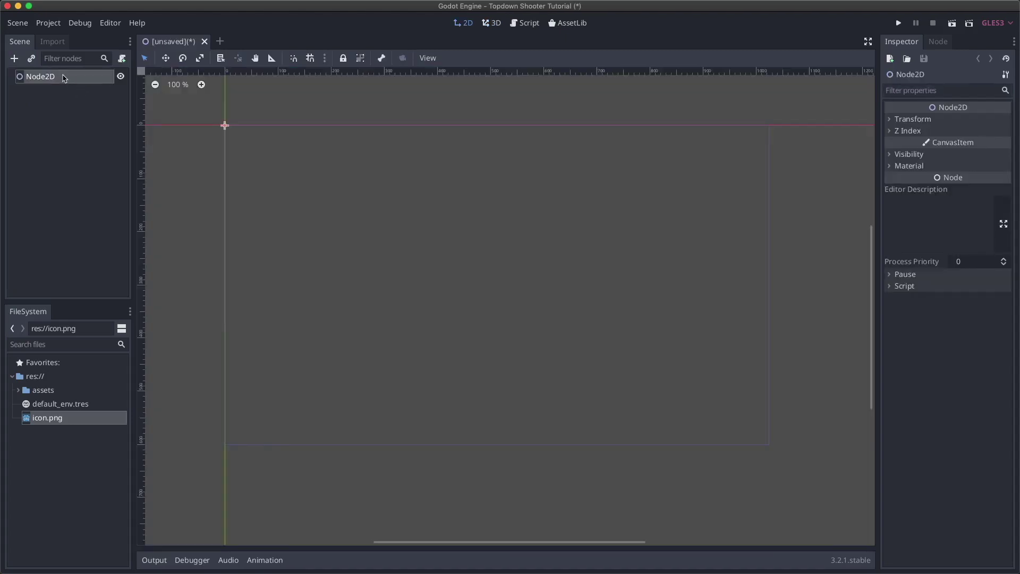
# Rename the root node Main and save the scene as Main.tscn in res://.
pyautogui.doubleClick(64, 78)
pyautogui.write('Main')
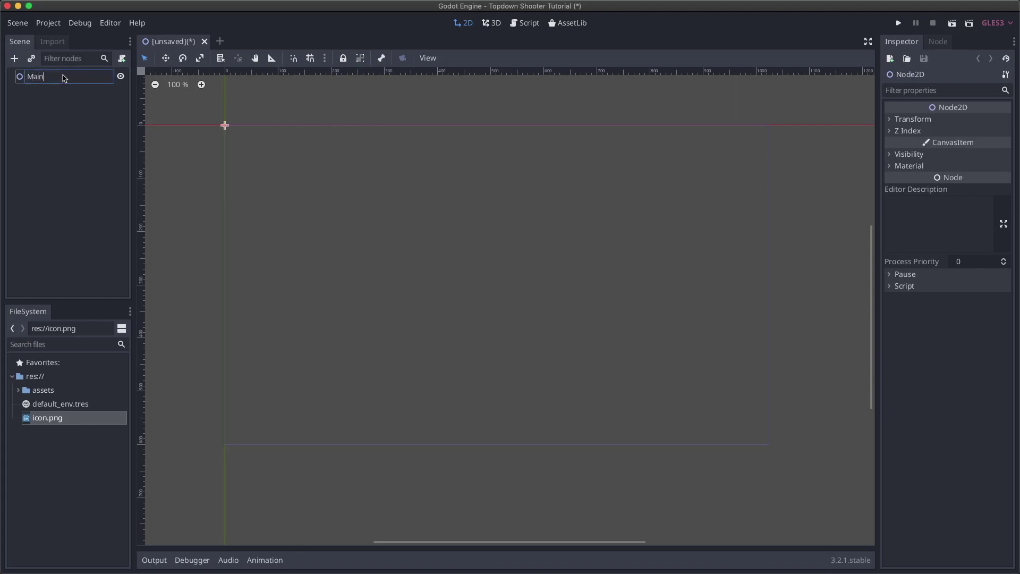
pyautogui.press('Return')
pyautogui.press('super+s')
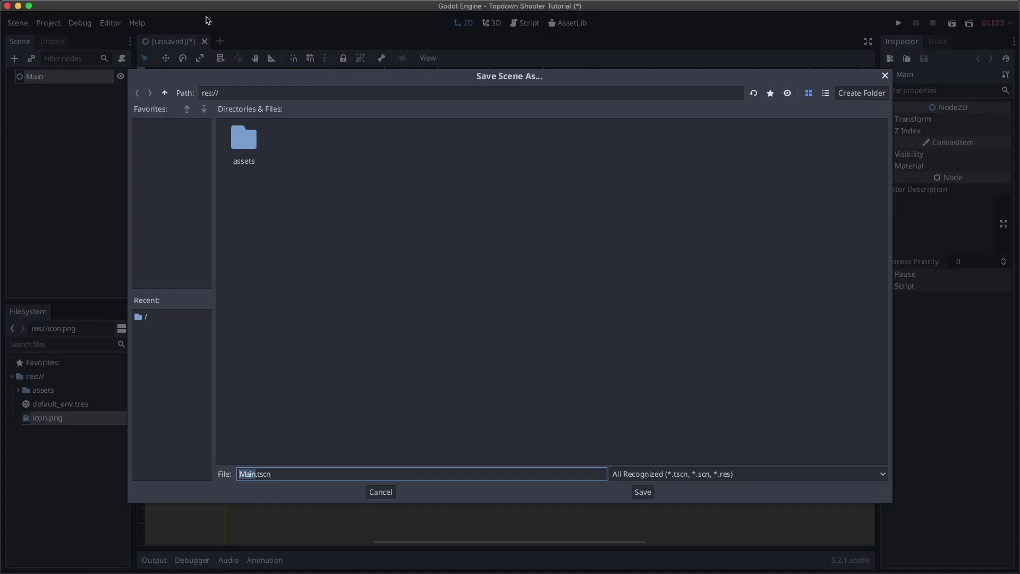
pyautogui.click(644, 494)
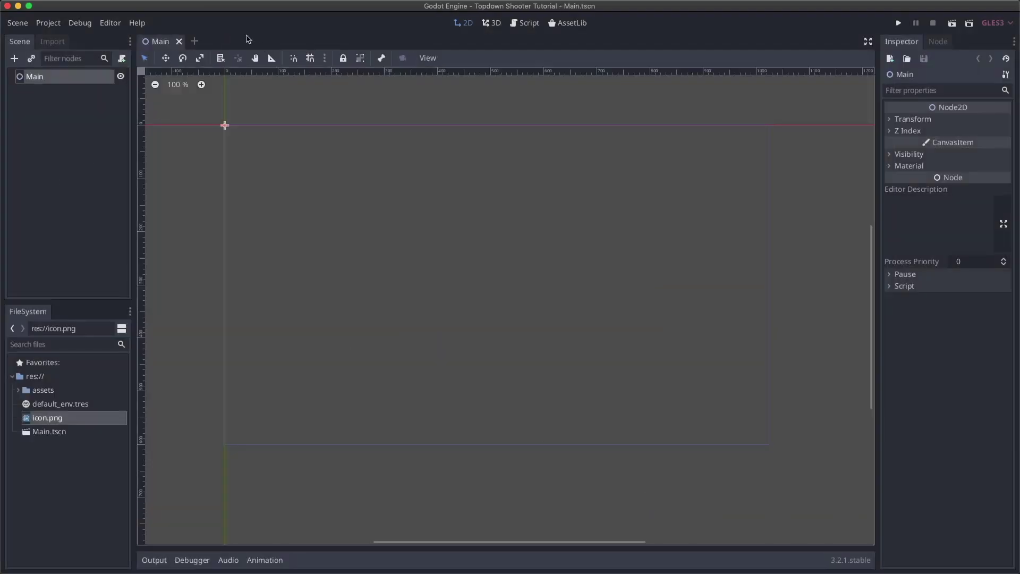
# Run the project with Main.tscn selected as its main scene, and close the game window.
pyautogui.click(898, 24)
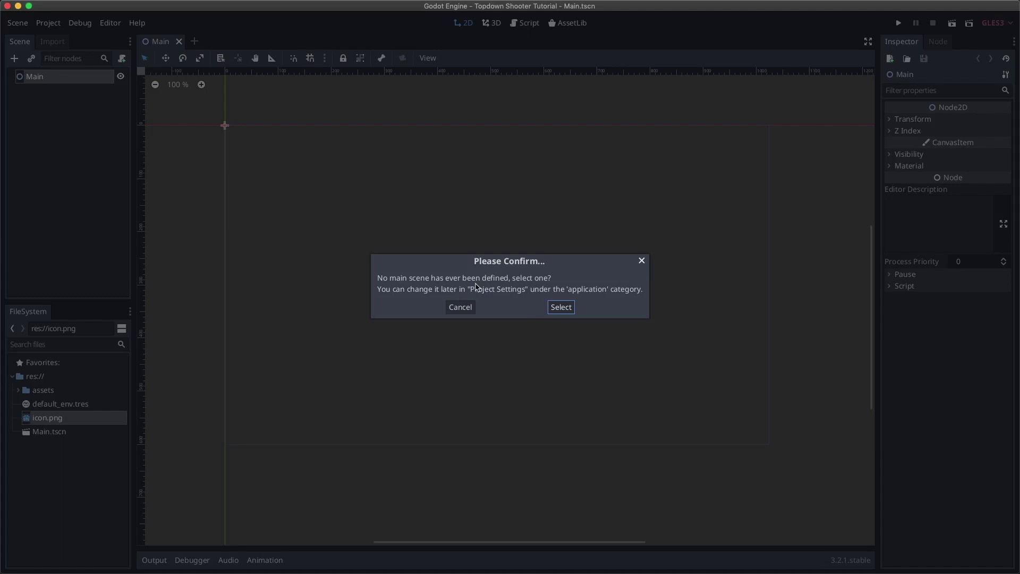
pyautogui.click(562, 308)
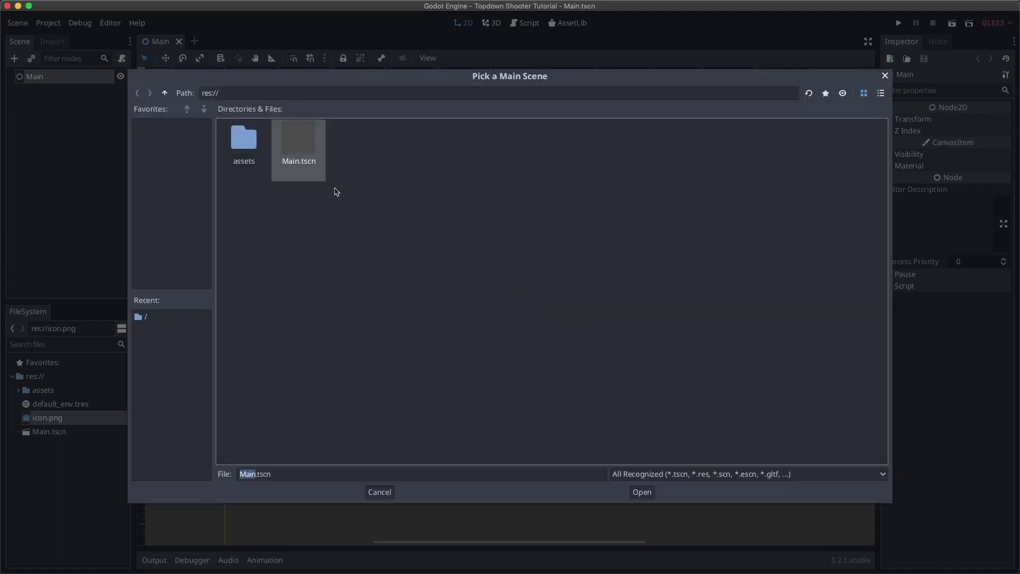
pyautogui.doubleClick(306, 167)
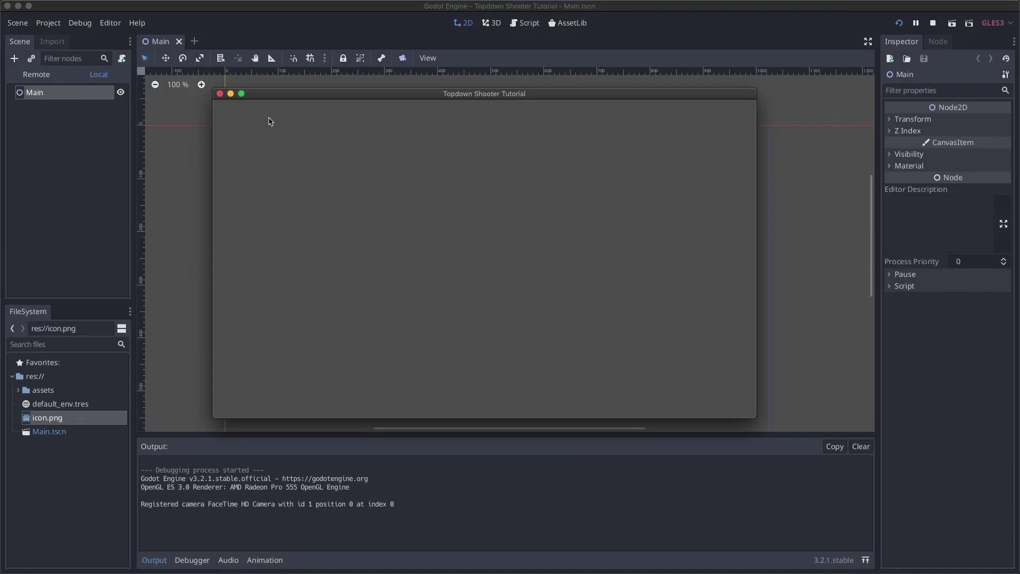
pyautogui.press('super+q')
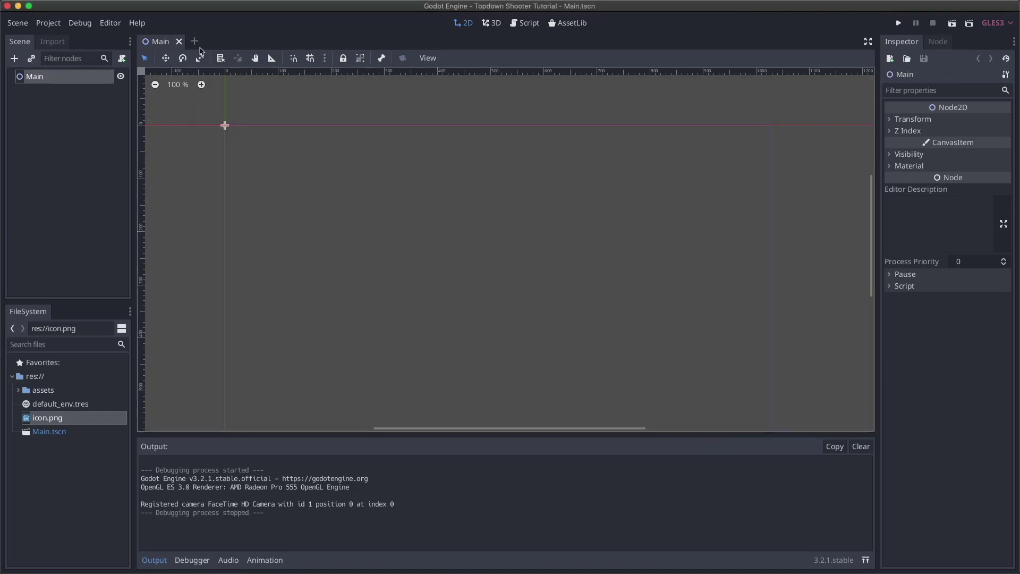
# Open the project settings and look through the Rendering quality options, ending on the application configuration.
pyautogui.click(45, 163)
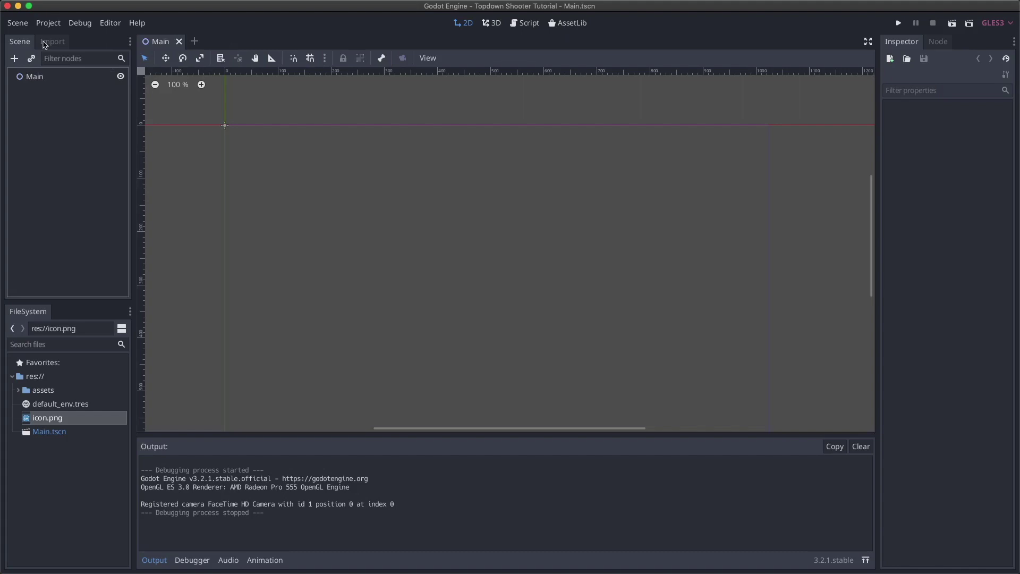
pyautogui.click(47, 23)
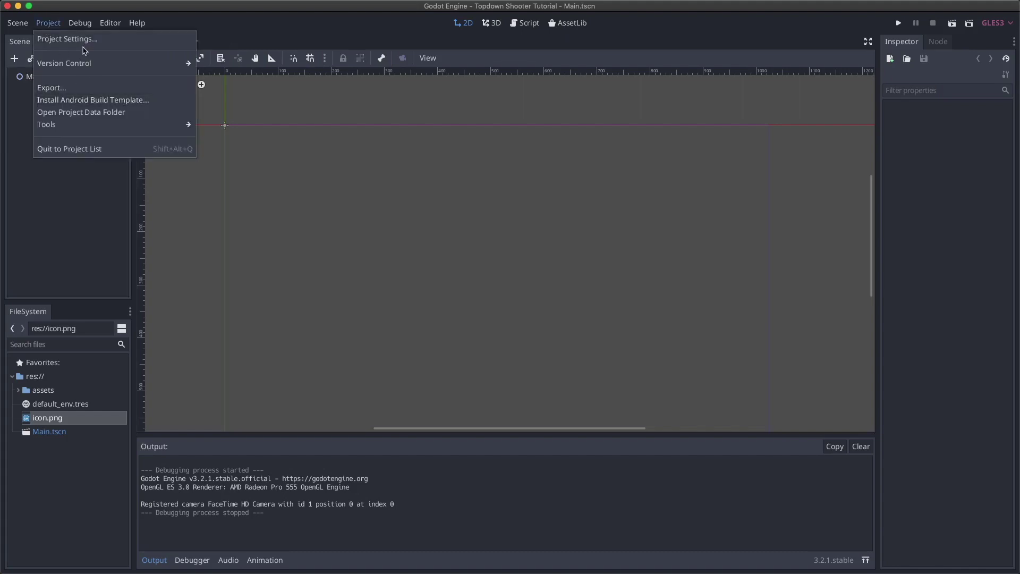
pyautogui.click(83, 43)
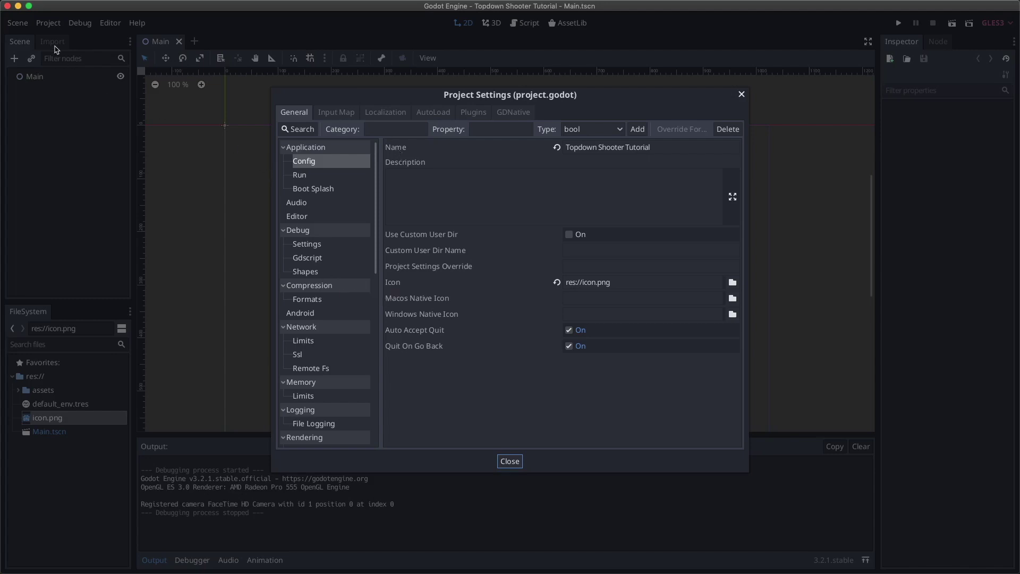
pyautogui.scroll(-8, 337, 242)
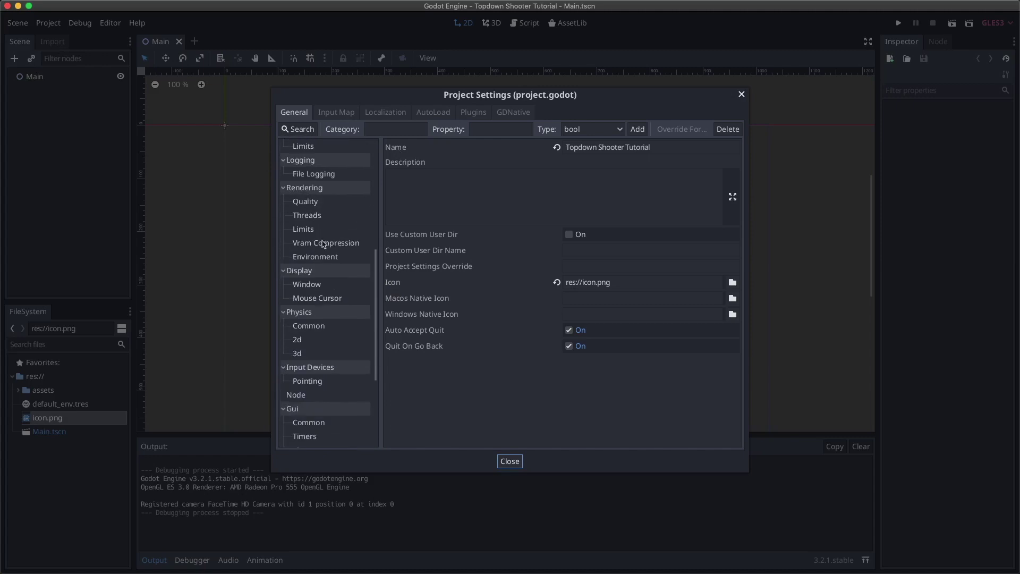
pyautogui.click(326, 259)
pyautogui.click(307, 202)
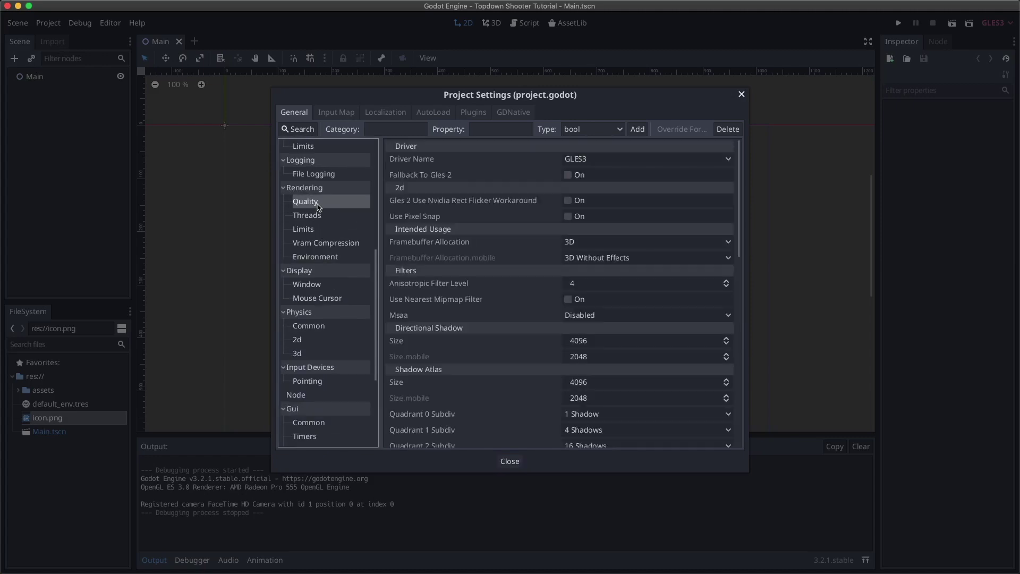
pyautogui.scroll(-10, 509, 184)
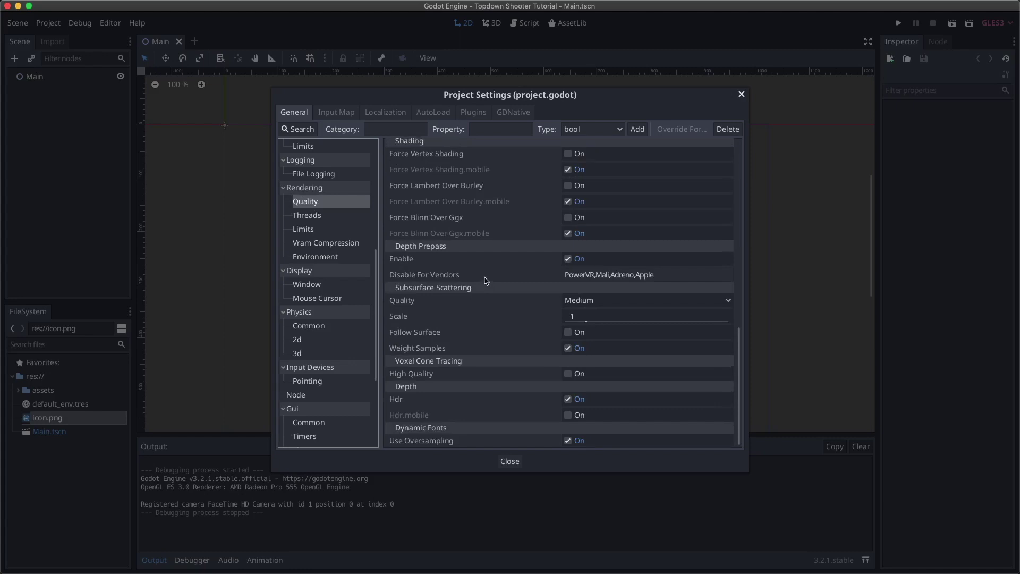
pyautogui.scroll(7, 484, 280)
pyautogui.scroll(3, 486, 280)
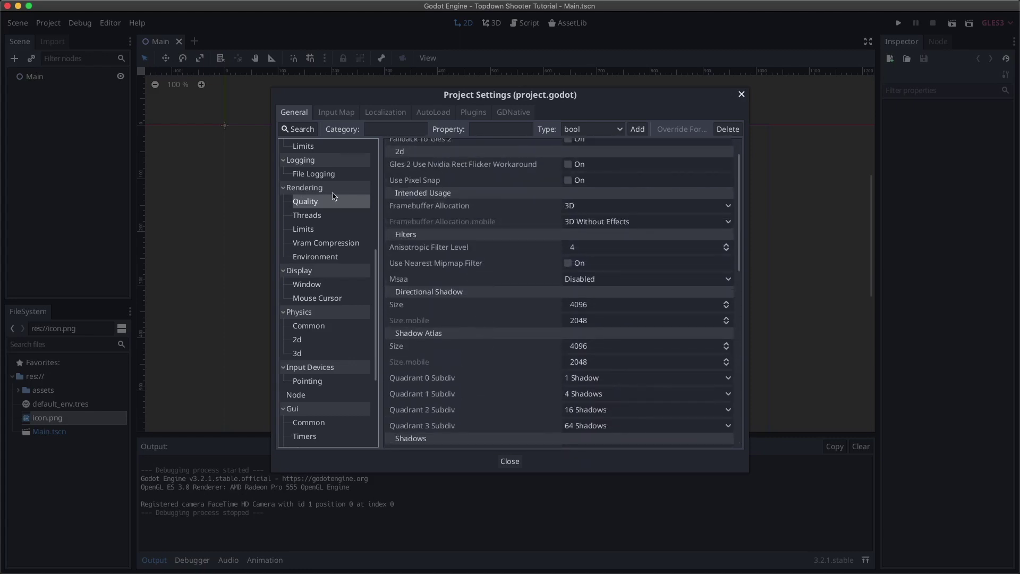
pyautogui.scroll(5, 335, 201)
pyautogui.click(310, 160)
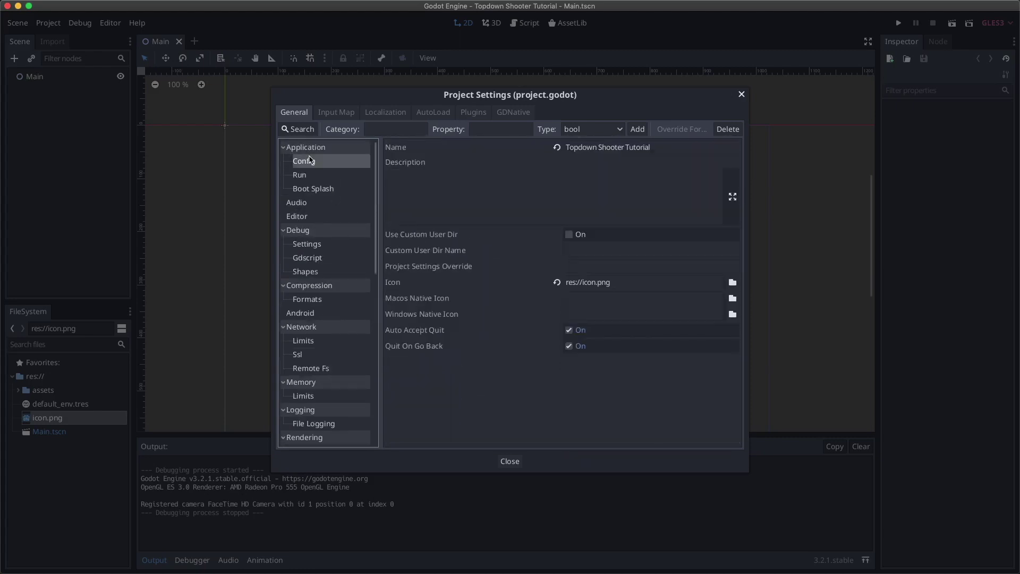
# Set the display window's stretch mode to 2d in the project settings, close them and save the scene.
pyautogui.scroll(-3, 320, 256)
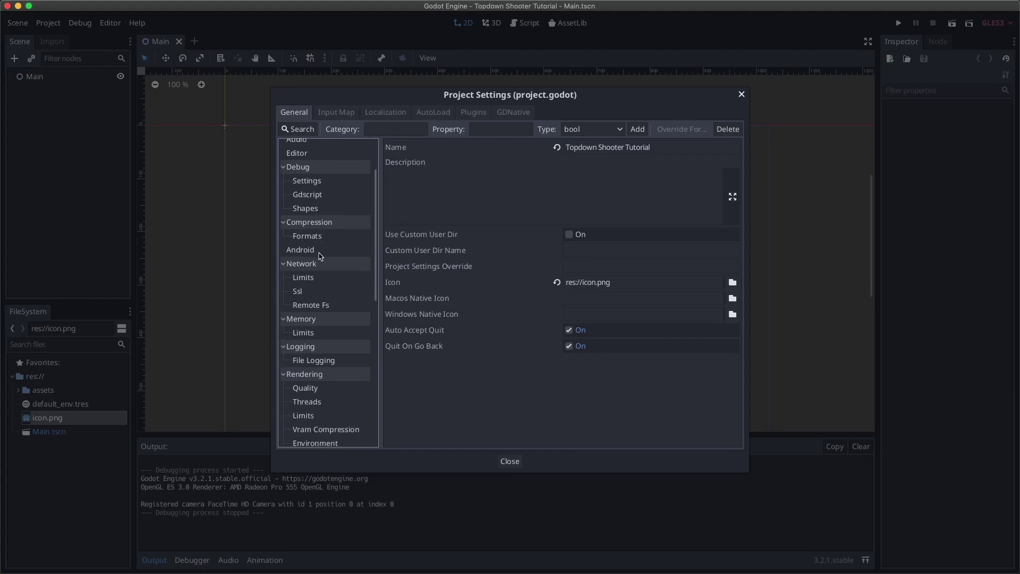
pyautogui.scroll(-10, 321, 256)
pyautogui.click(331, 249)
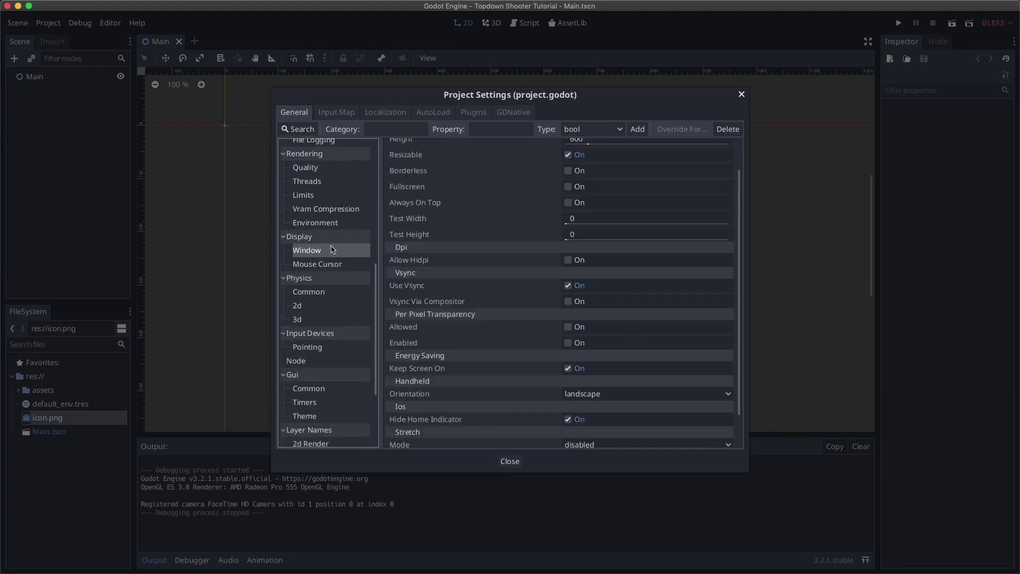
pyautogui.scroll(2, 479, 190)
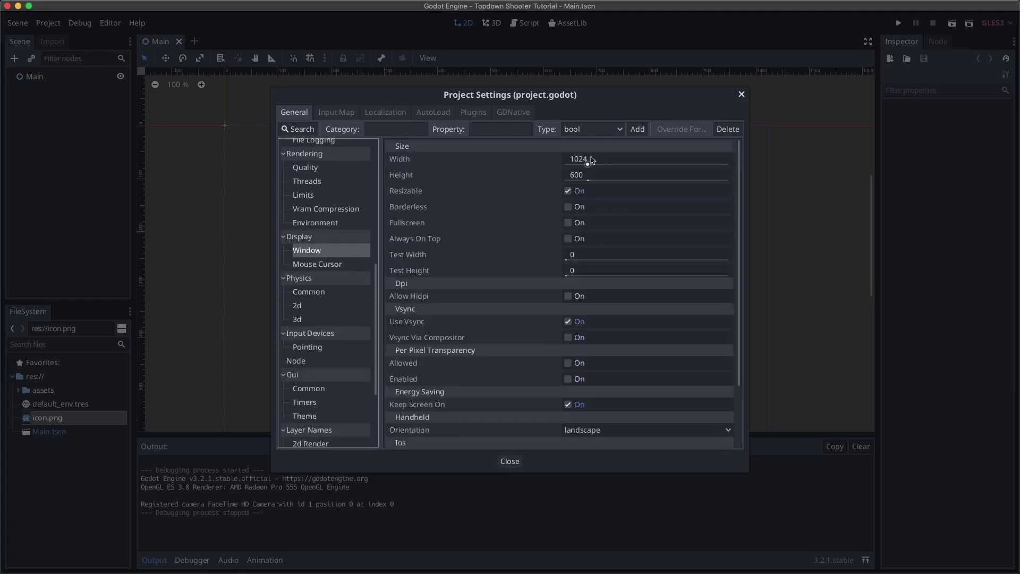
pyautogui.moveTo(591, 160)
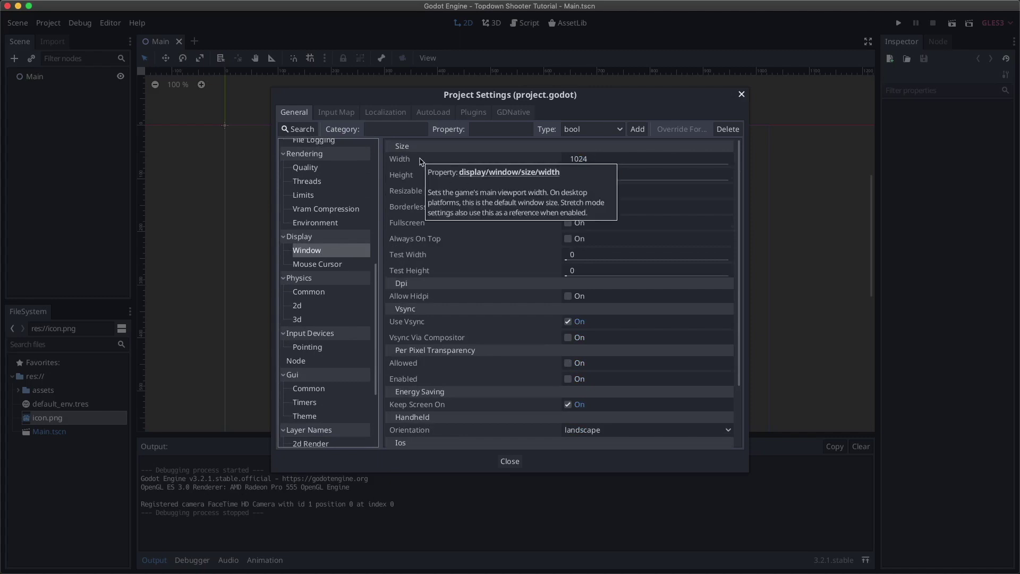
pyautogui.moveTo(405, 170)
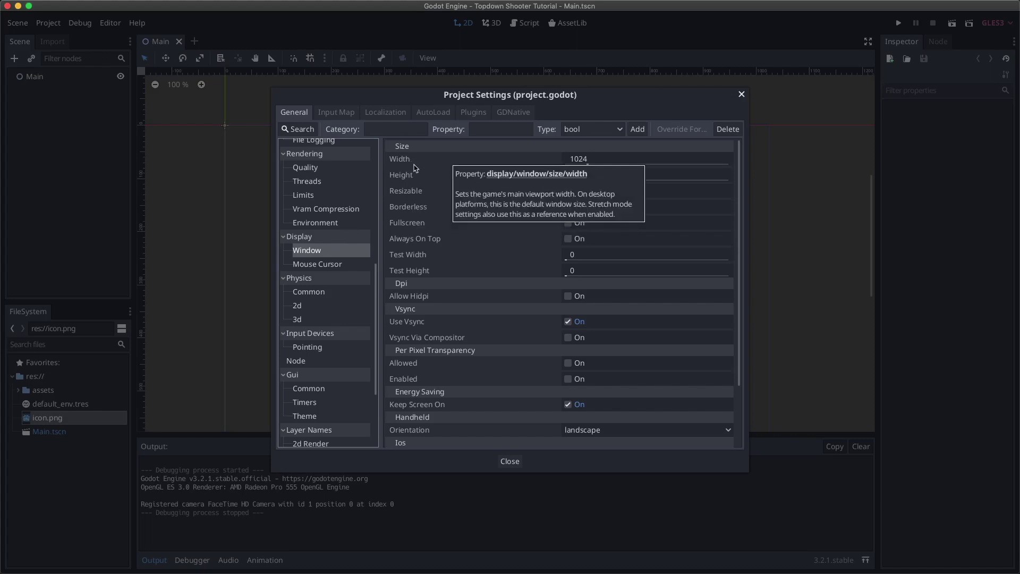
pyautogui.moveTo(438, 164)
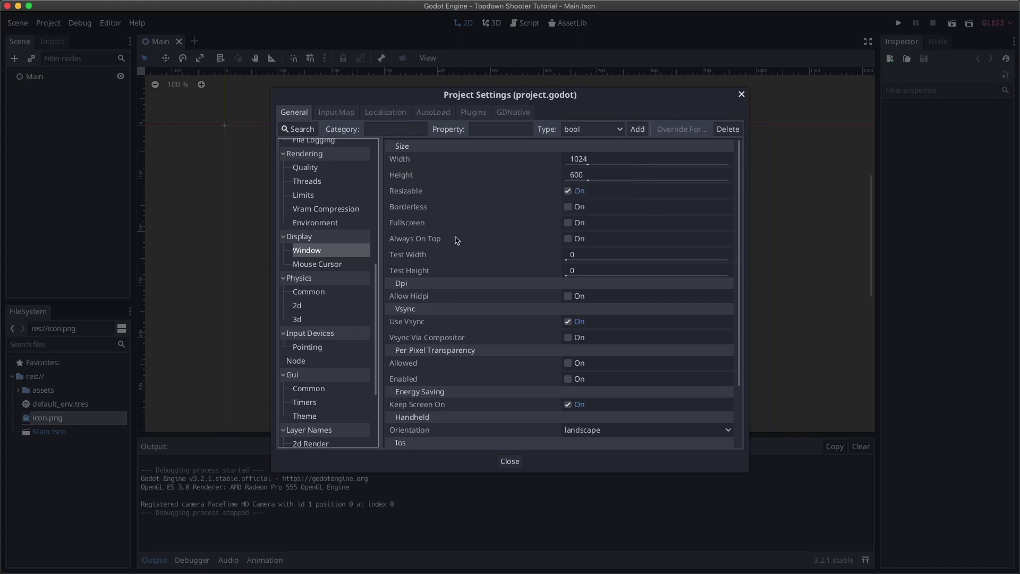
pyautogui.scroll(-3, 475, 295)
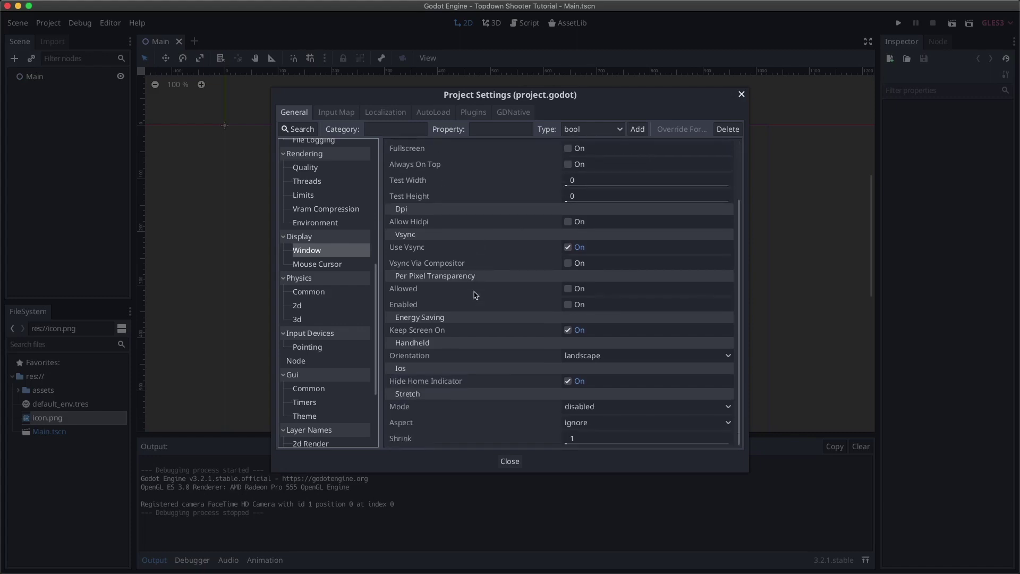
pyautogui.click(589, 410)
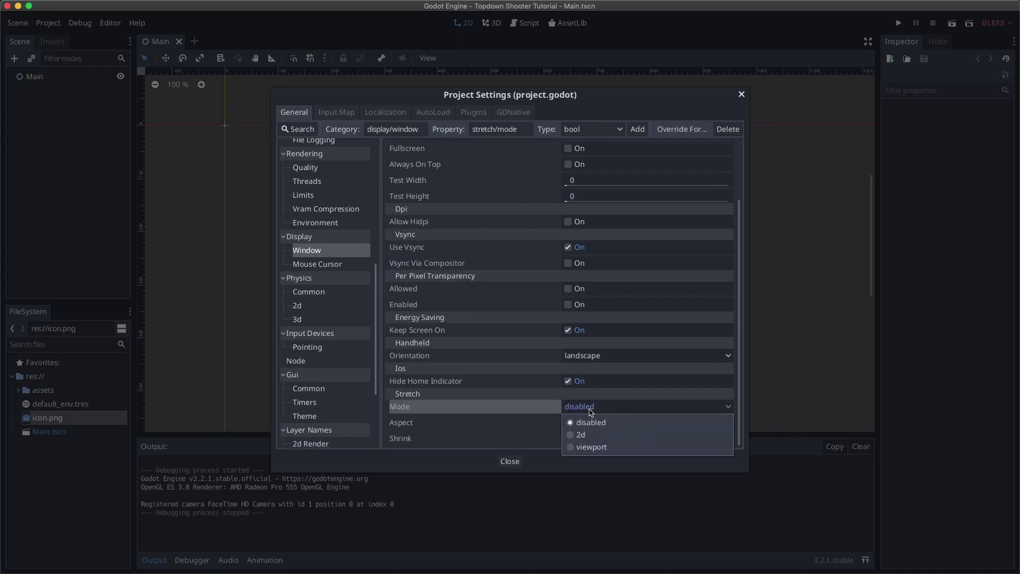
pyautogui.click(581, 435)
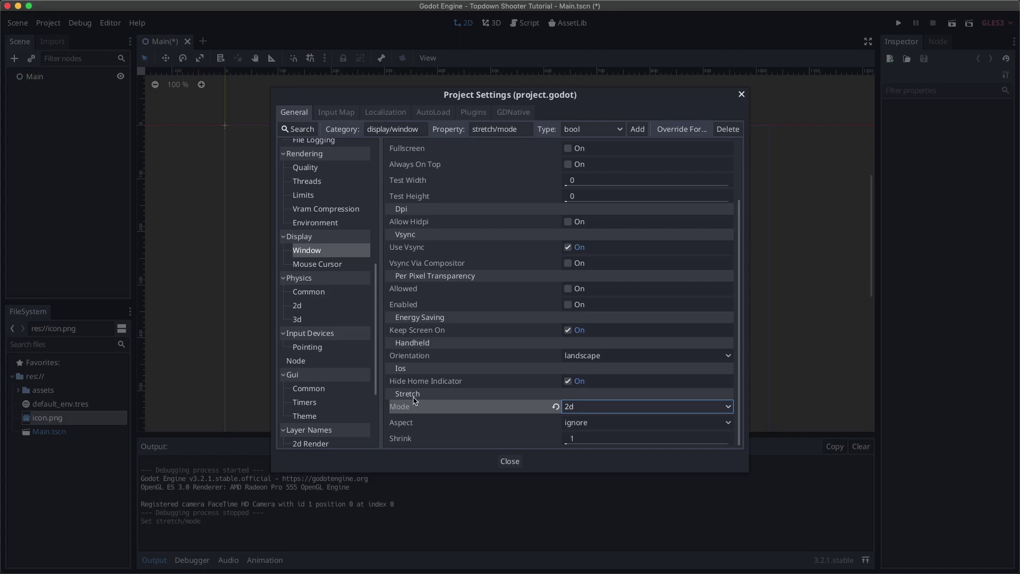
pyautogui.click(511, 462)
pyautogui.press('super+s')
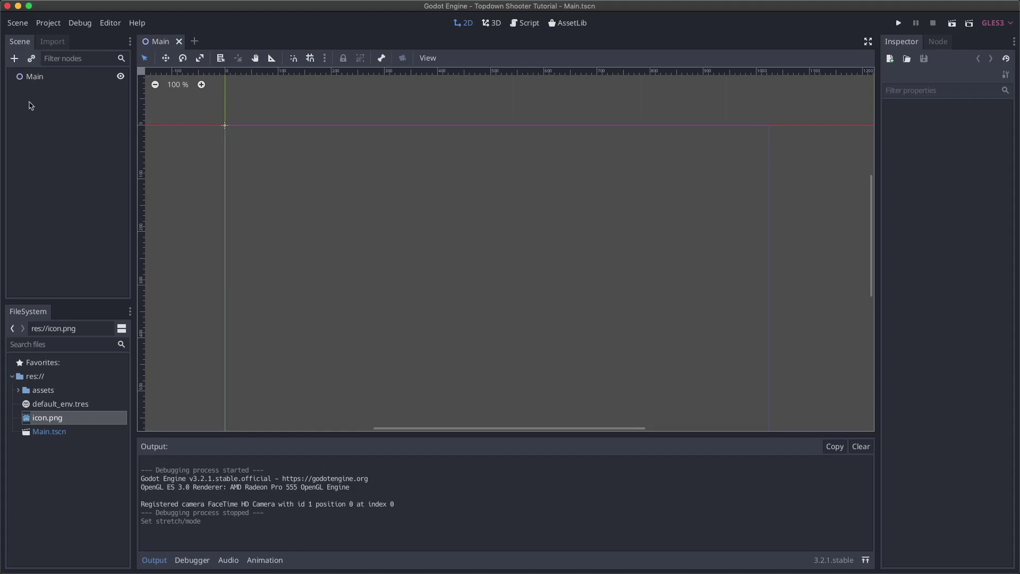
# Start adding a node, search for "body" and compare the descriptions of StaticBody2D, KinematicBody2D and RigidBody2D.
pyautogui.click(14, 59)
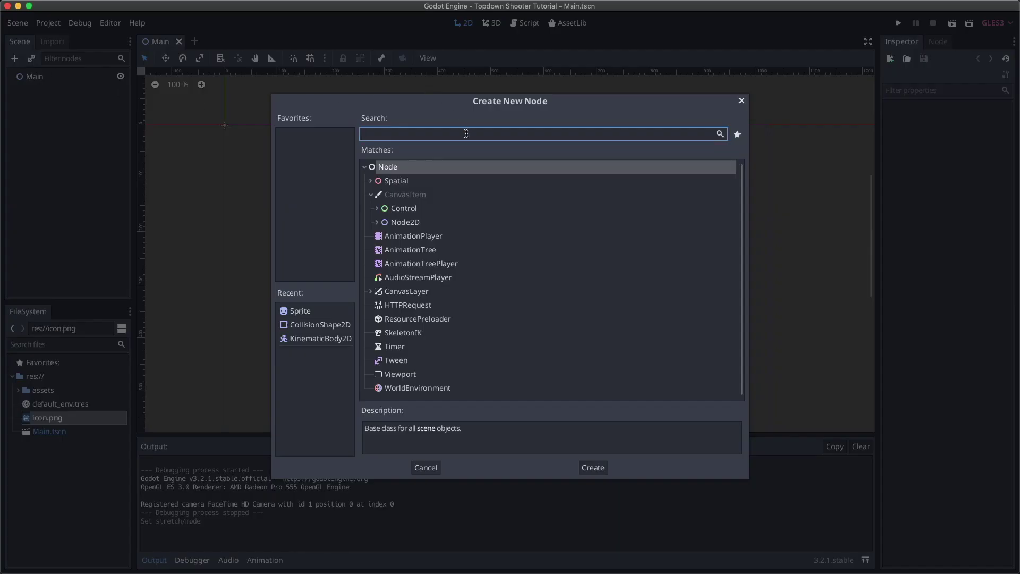
pyautogui.write('kinem')
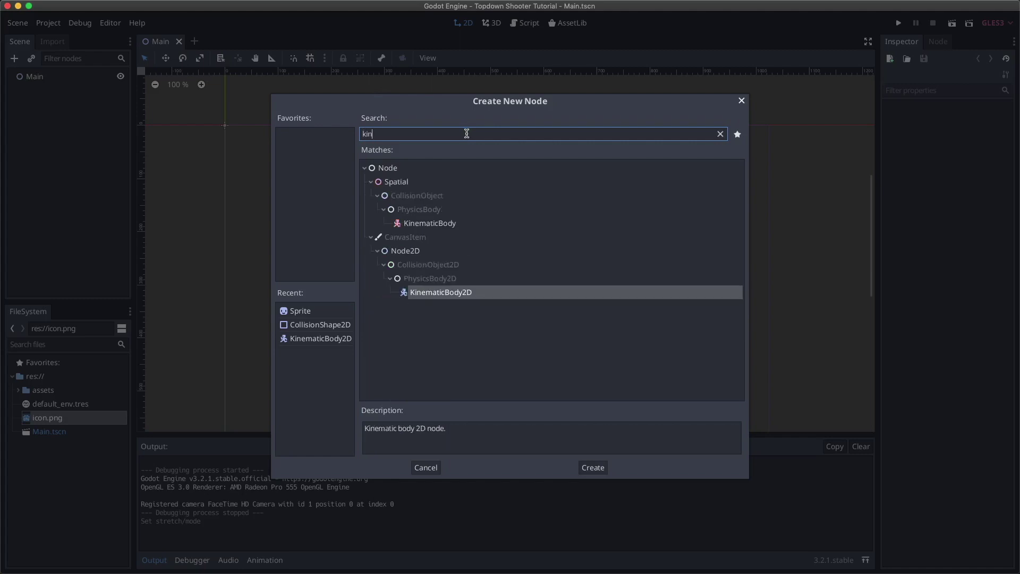
pyautogui.press('BackSpace')
pyautogui.press('BackSpace')
pyautogui.press('BackSpace')
pyautogui.press('BackSpace')
pyautogui.press('BackSpace')
pyautogui.write('body')
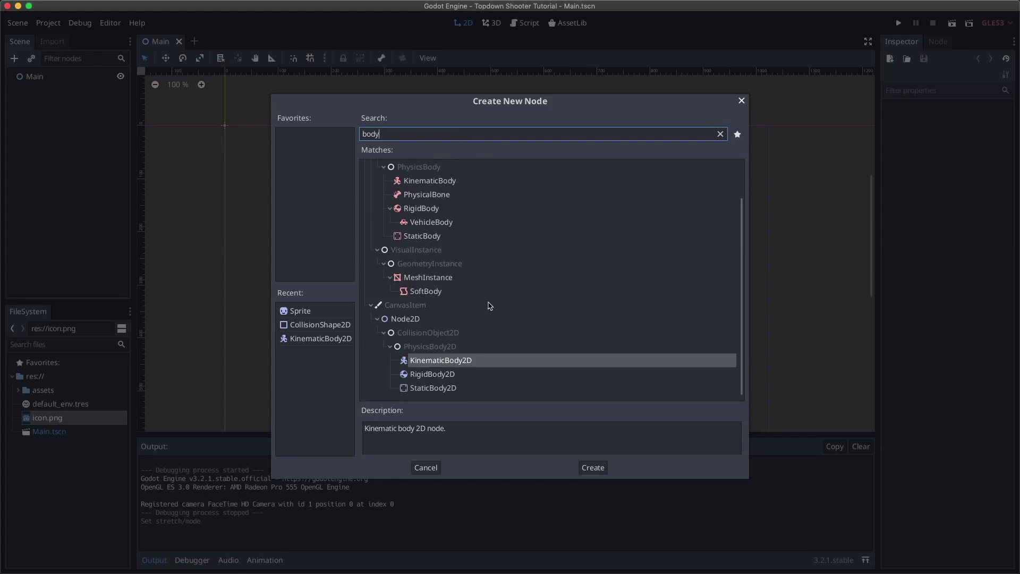
pyautogui.click(439, 391)
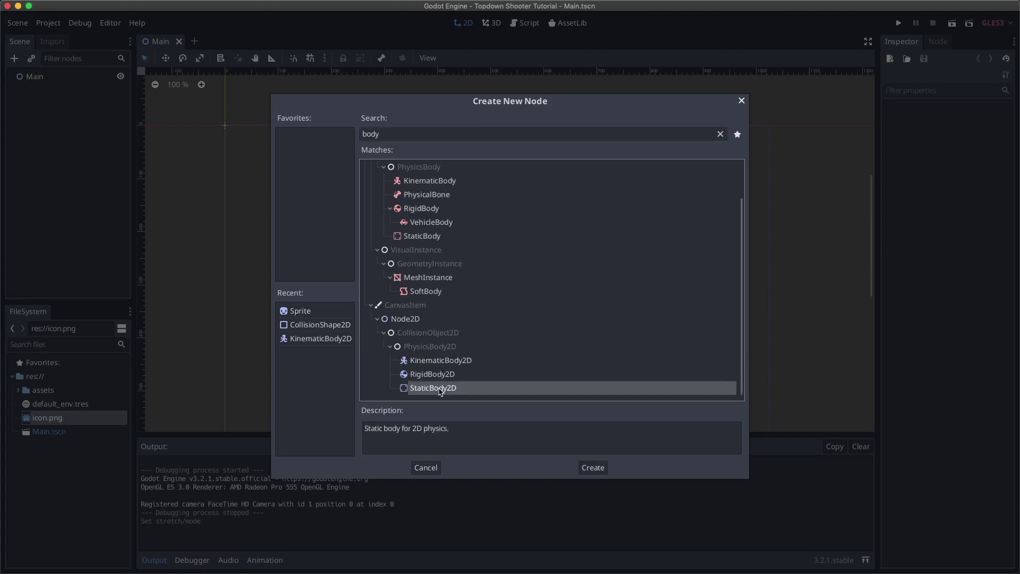
pyautogui.click(434, 366)
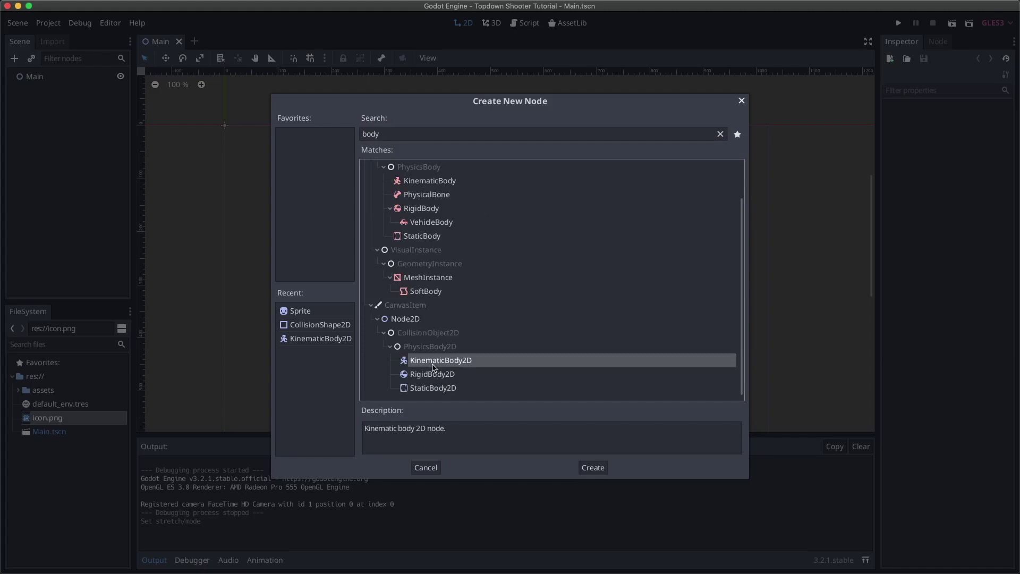
pyautogui.click(438, 376)
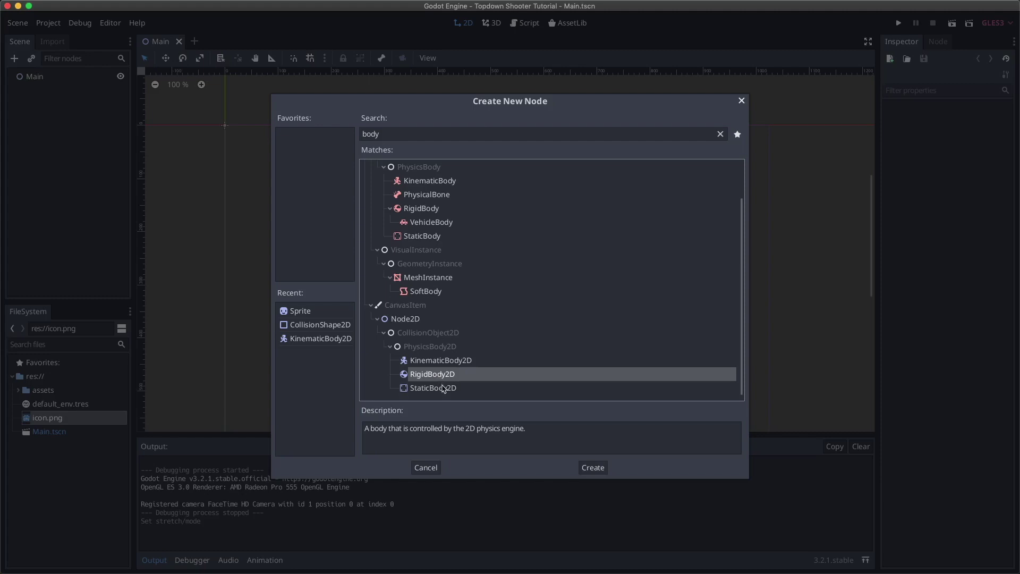
pyautogui.click(444, 388)
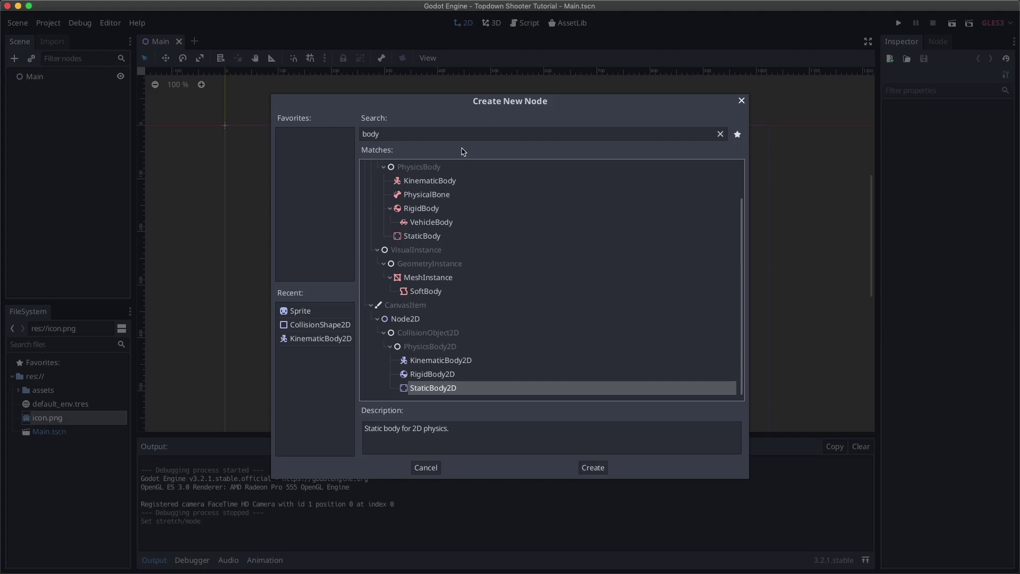
# Create a KinematicBody2D node under Main and rename it Player.
pyautogui.click(464, 362)
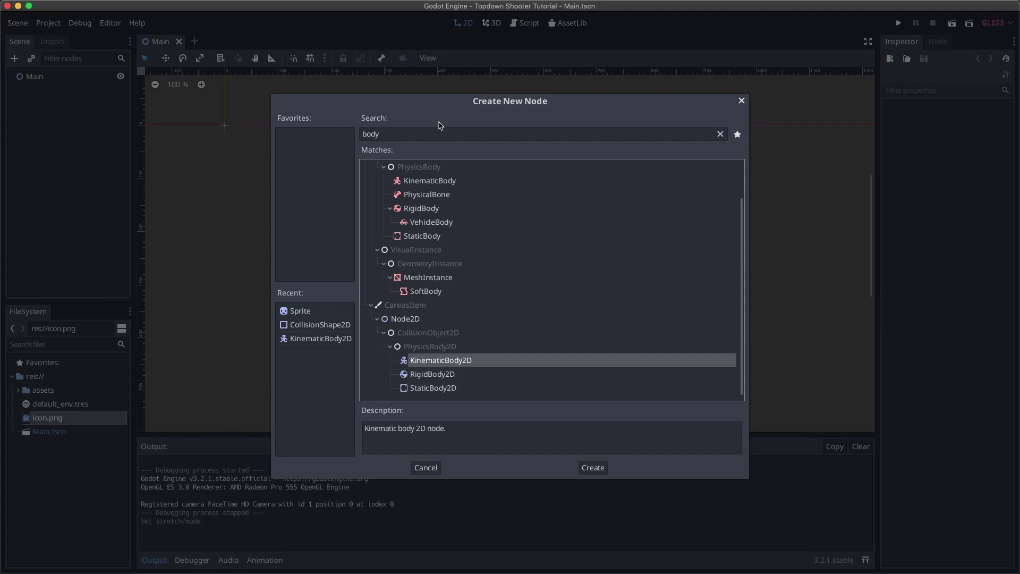
pyautogui.click(592, 467)
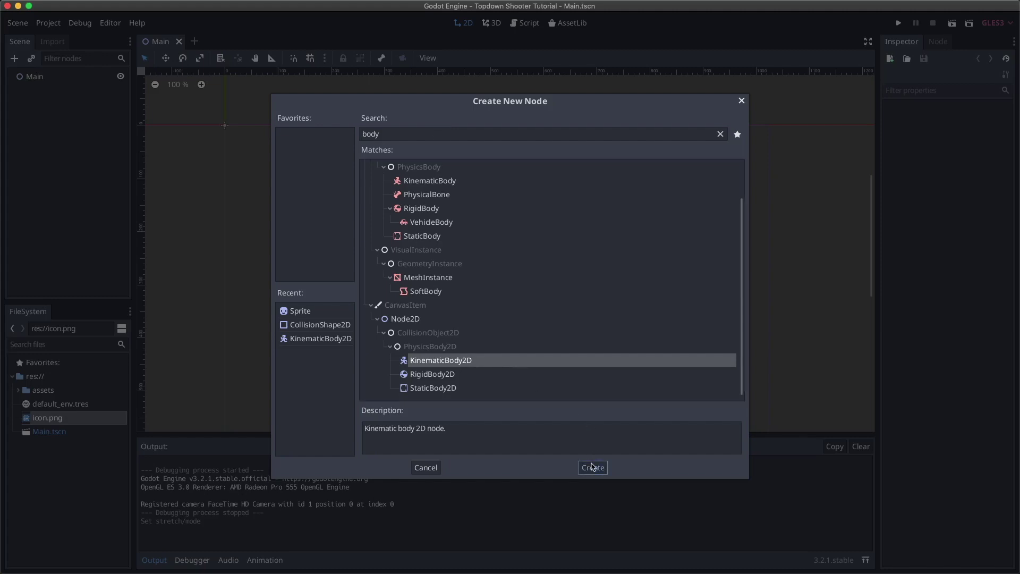
pyautogui.doubleClick(54, 93)
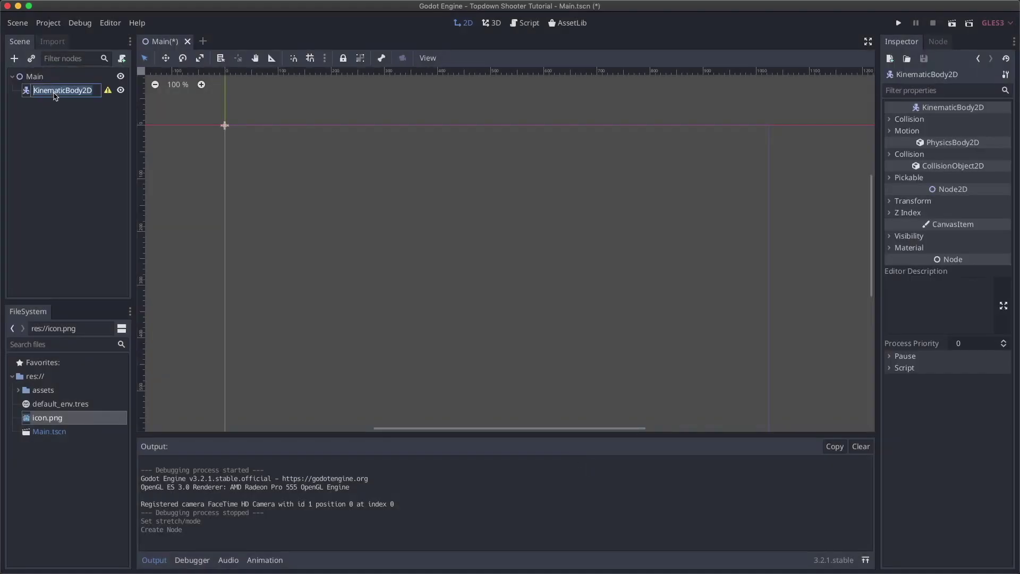
pyautogui.write('Player')
pyautogui.press('Return')
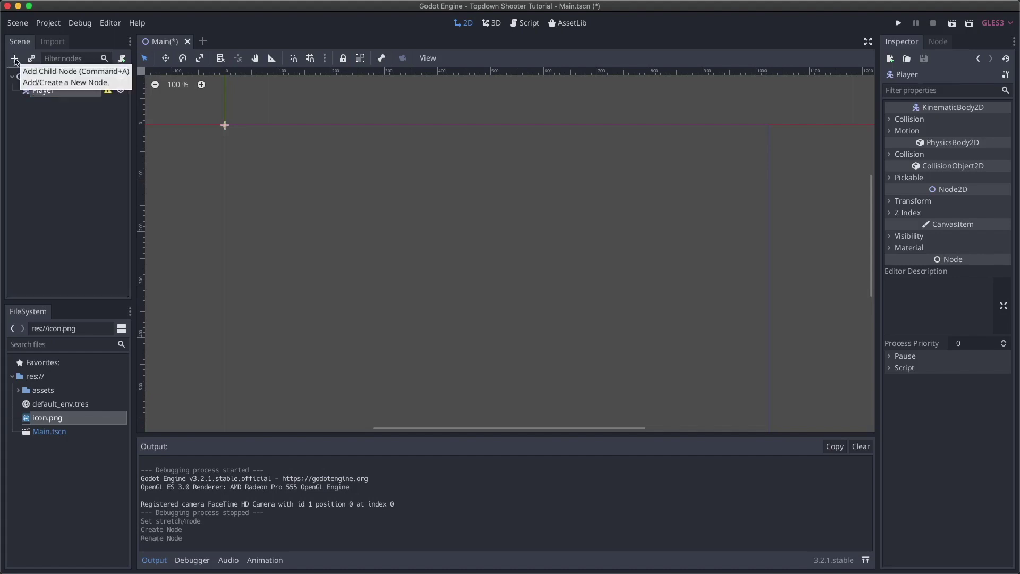
# Add a Sprite node as a child of Player.
pyautogui.click(15, 58)
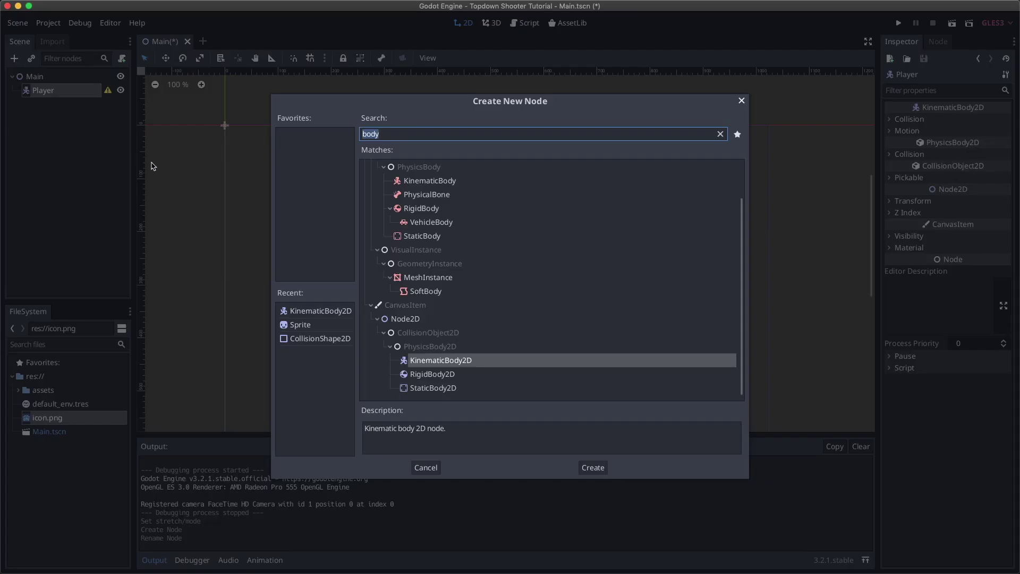
pyautogui.write('sprite')
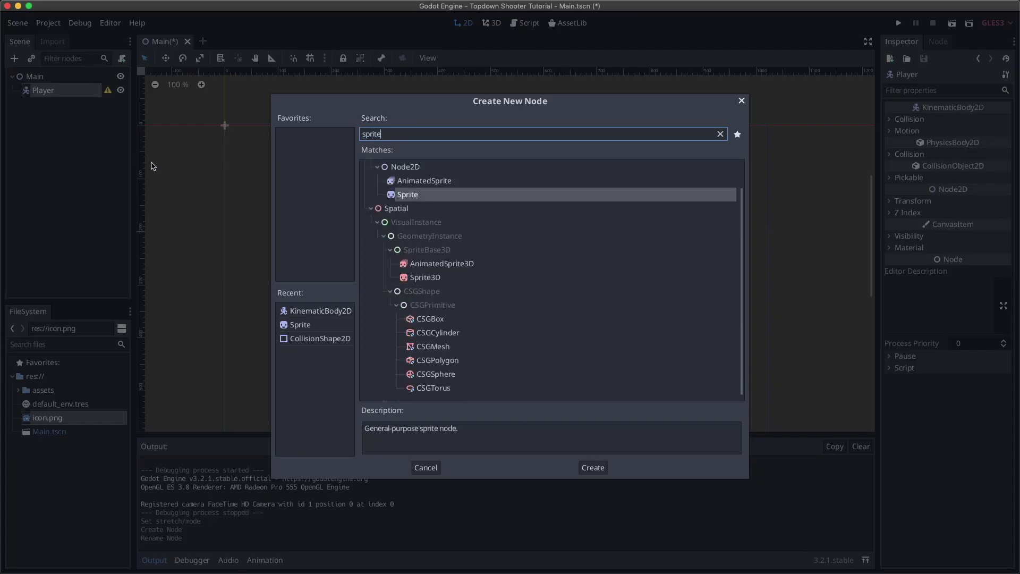
pyautogui.press('Return')
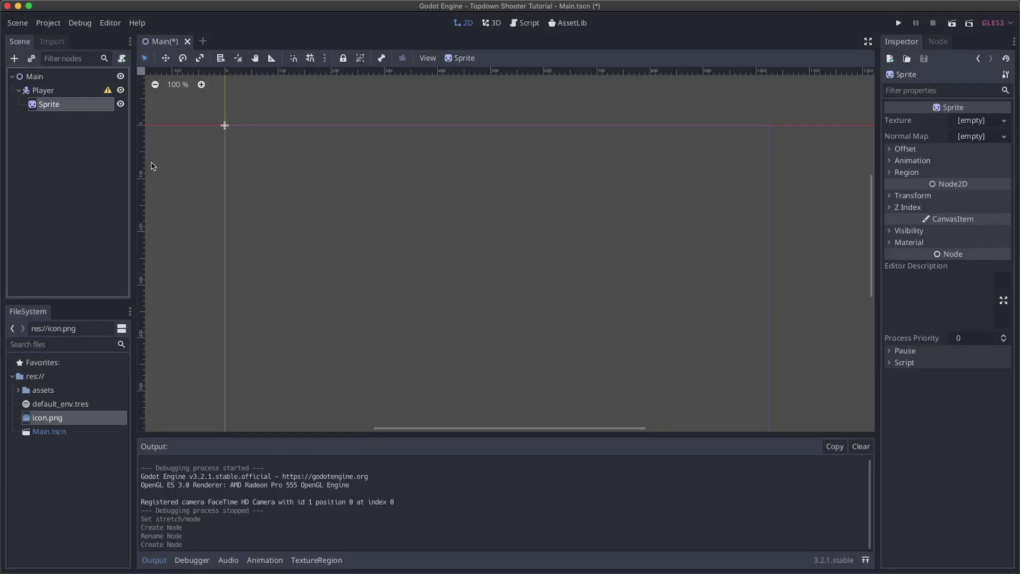
# Assign the characters spritesheet from assets/topdown-shooter/Spritesheet as the texture of the Sprite node.
pyautogui.click(36, 92)
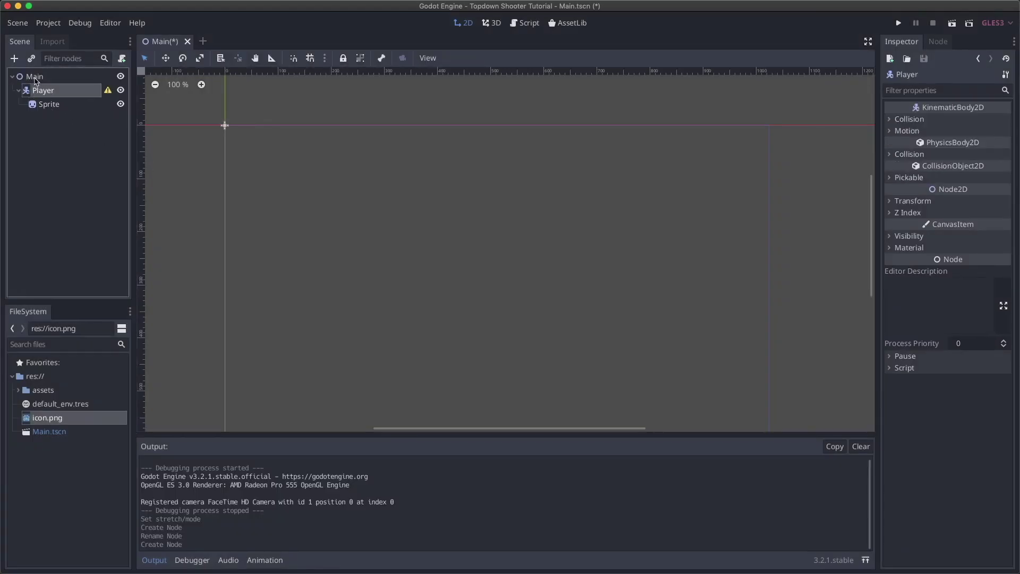
pyautogui.click(57, 106)
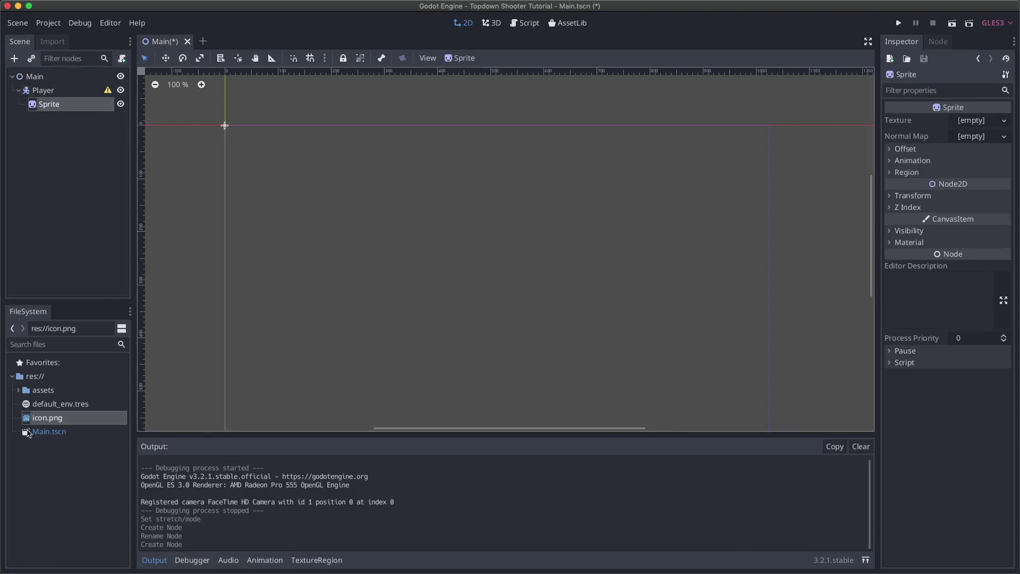
pyautogui.click(18, 390)
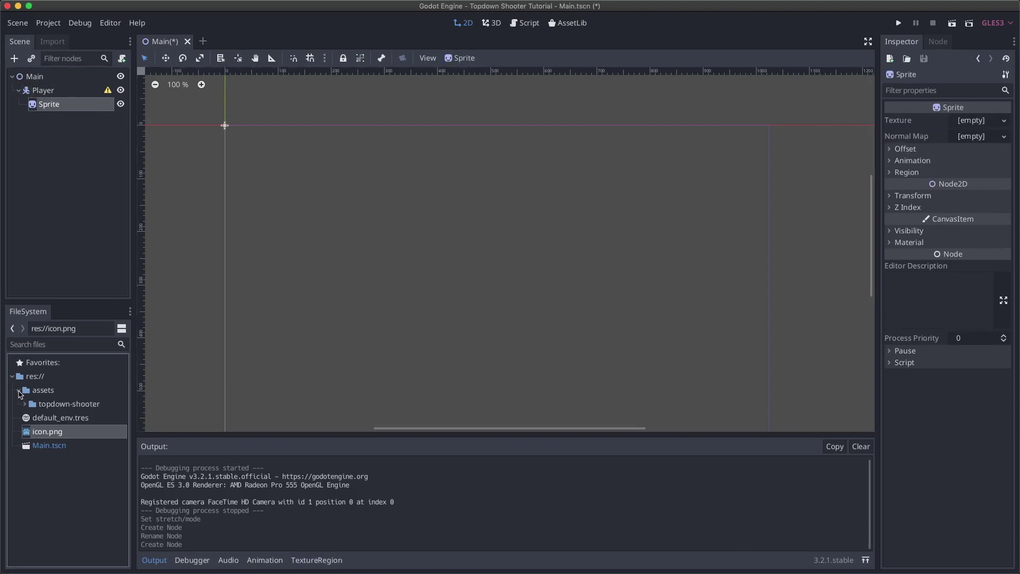
pyautogui.click(26, 405)
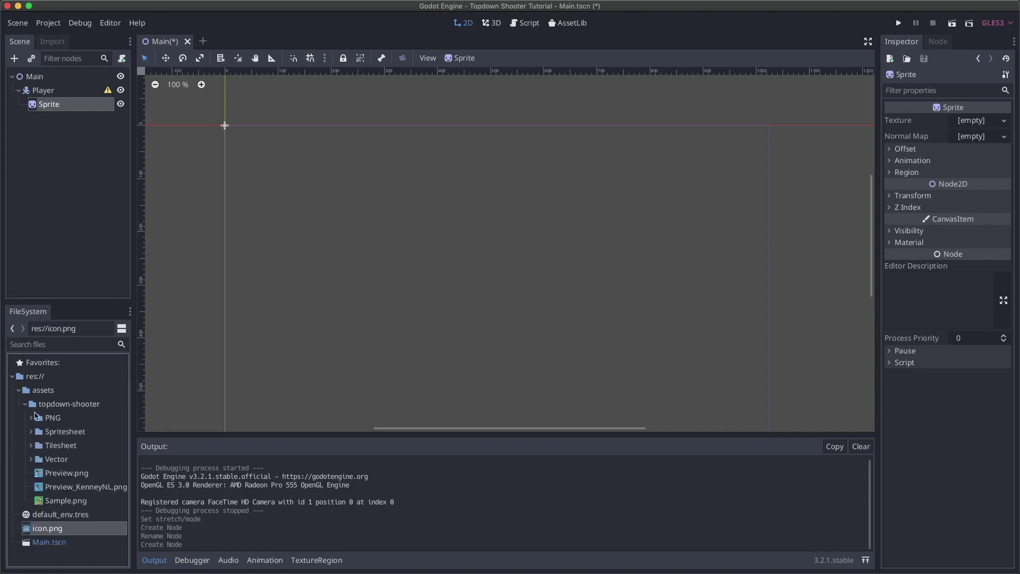
pyautogui.click(31, 432)
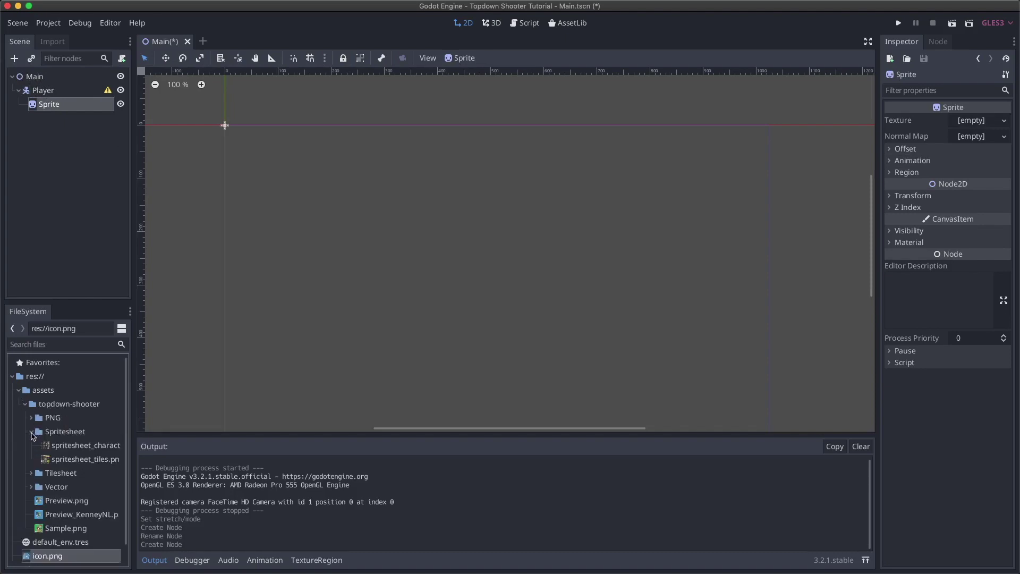
pyautogui.click(81, 450)
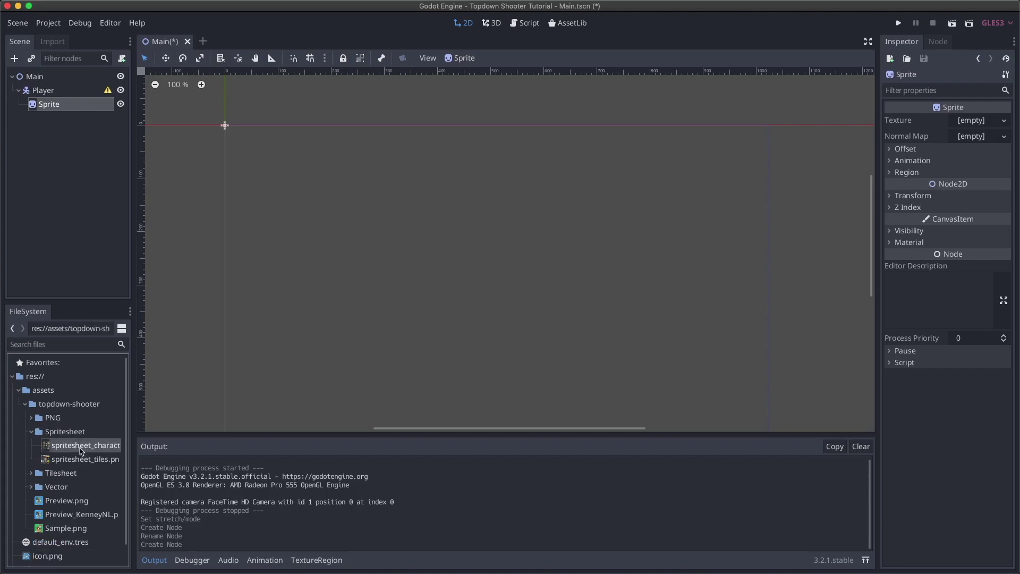
pyautogui.moveTo(87, 448); pyautogui.dragTo(968, 121)
pyautogui.hscroll(-5, 502, 194)
pyautogui.scroll(3, 502, 193)
pyautogui.hscroll(-3, 502, 194)
pyautogui.scroll(2, 501, 194)
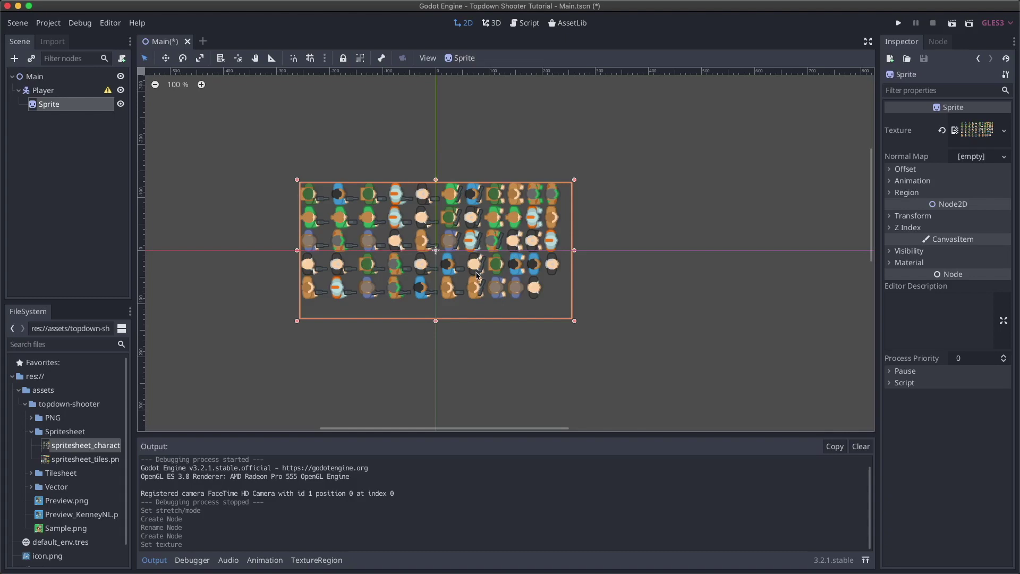
# Enable the Region property of the Sprite node.
pyautogui.click(461, 285)
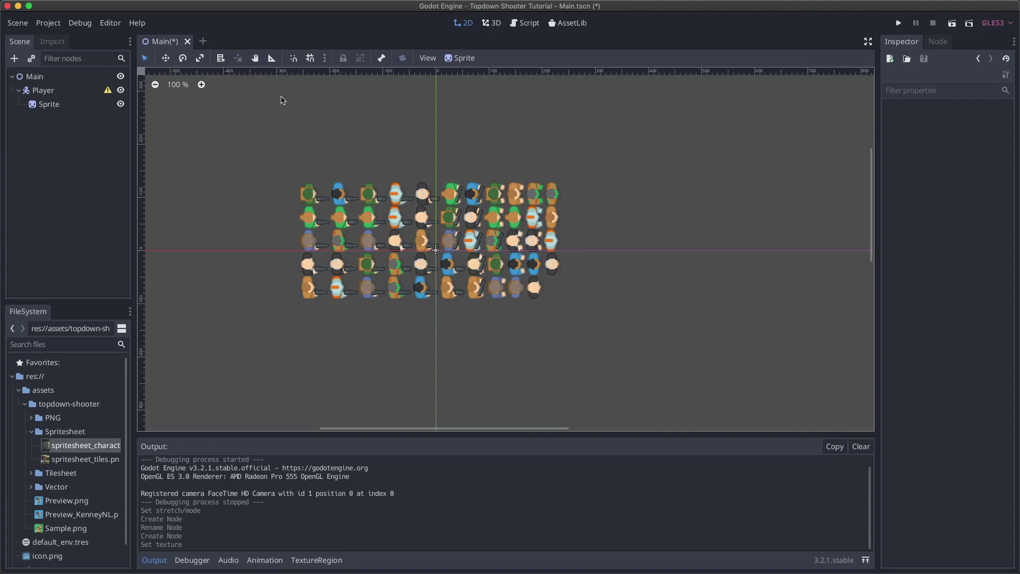
pyautogui.click(60, 106)
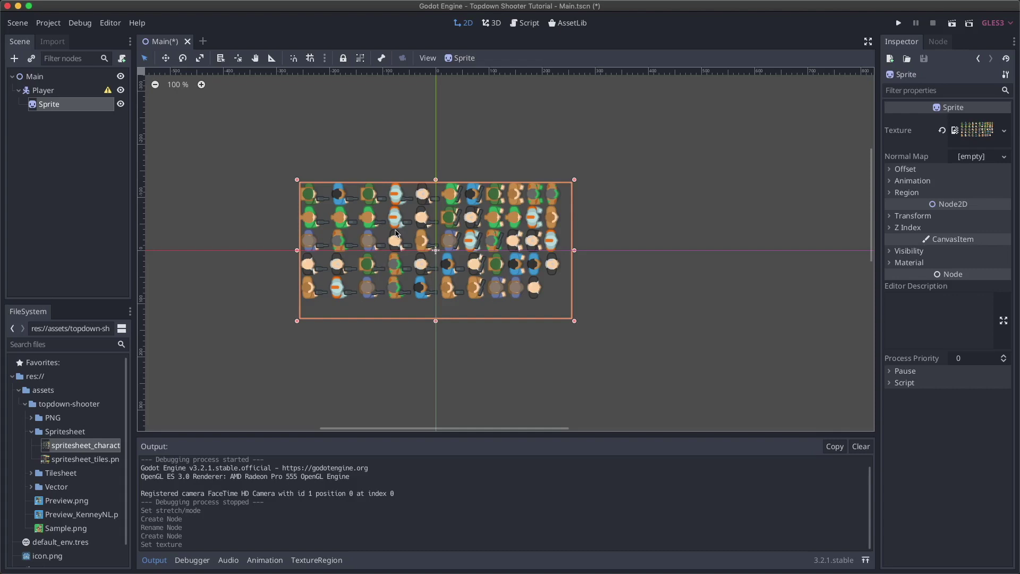
pyautogui.click(906, 193)
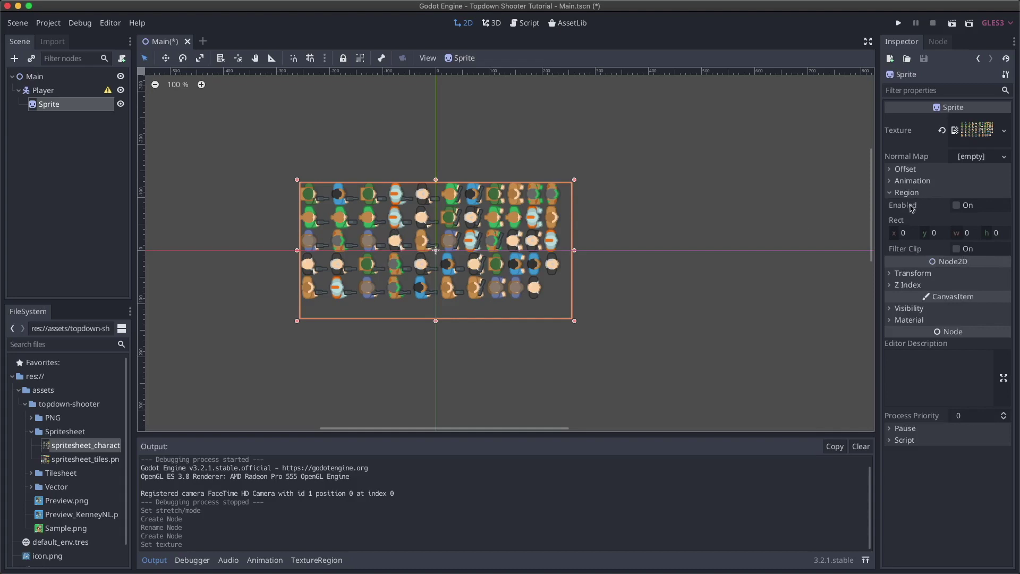
pyautogui.click(956, 205)
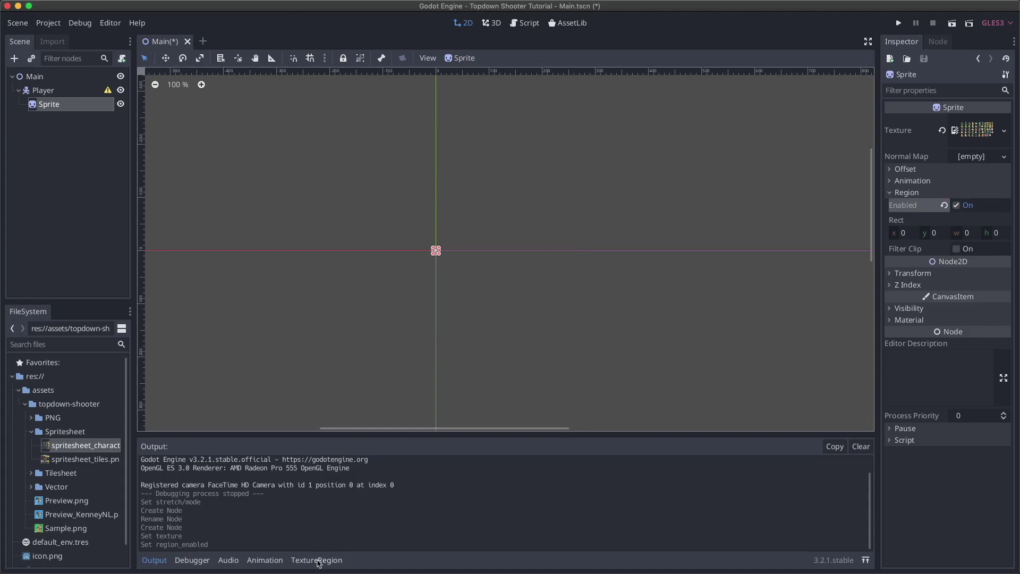
# Open the texture region editor, enlarge it and set its snap mode to Grid Snap.
pyautogui.click(317, 560)
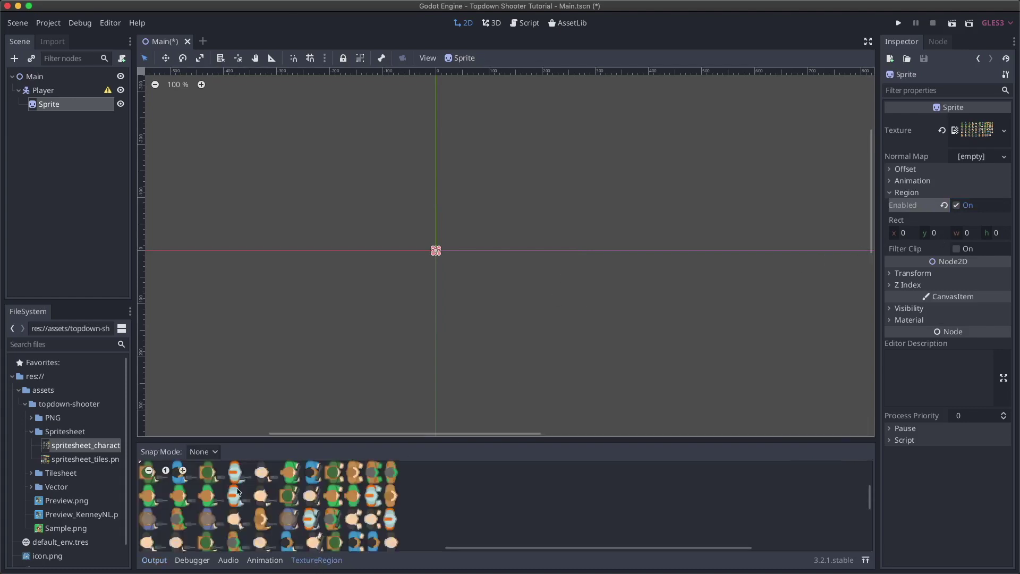
pyautogui.moveTo(239, 441); pyautogui.dragTo(271, 265)
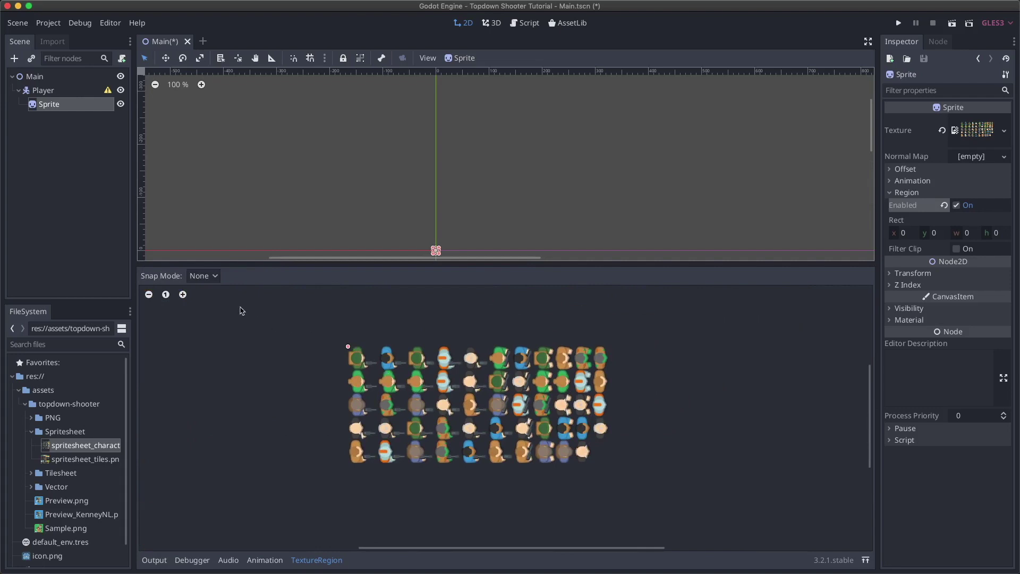
pyautogui.click(202, 275)
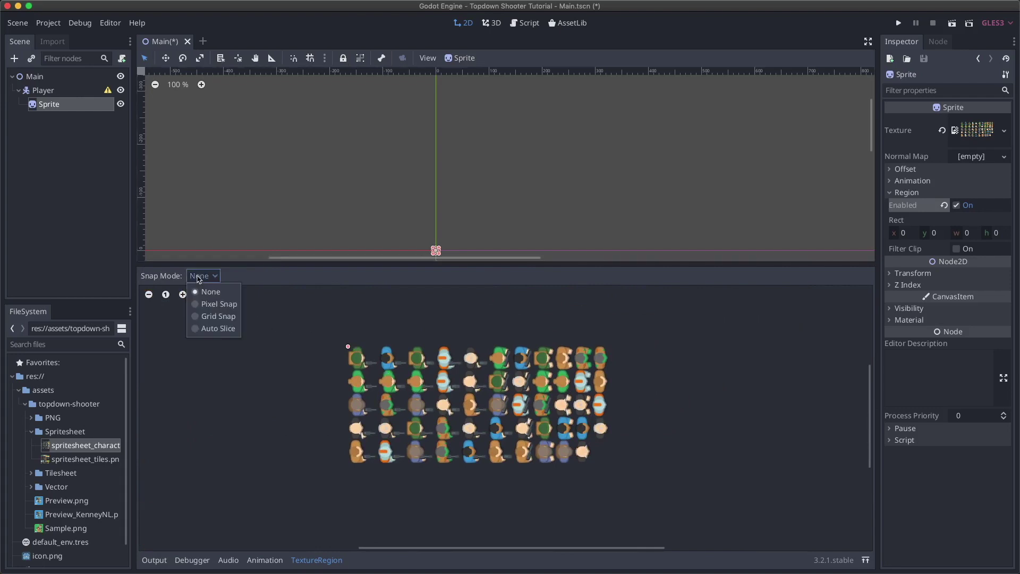
pyautogui.click(214, 316)
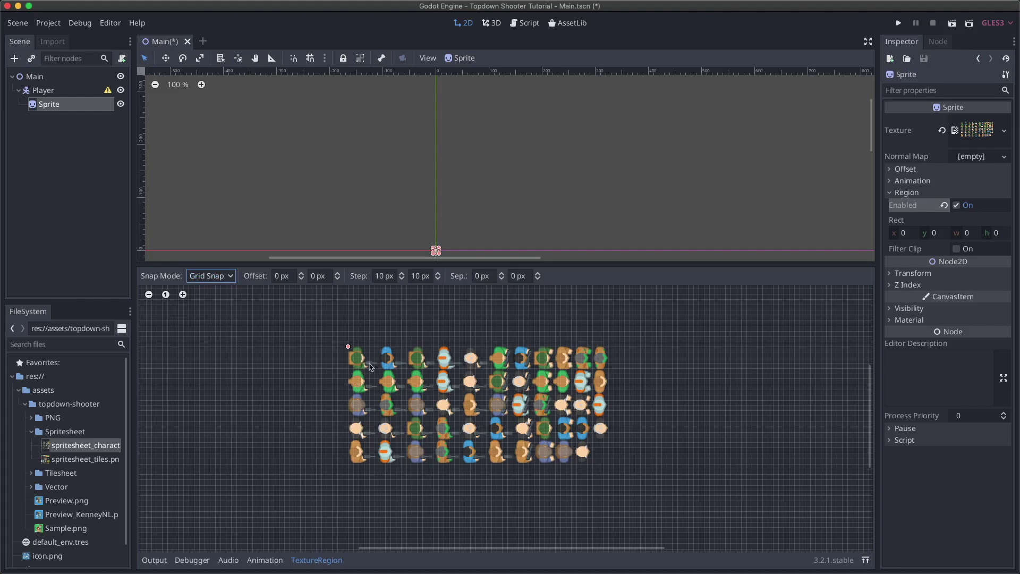
# Draw a 60 by 40 px texture region around the first green character with a backpack in the spritesheet.
pyautogui.scroll(5, 370, 367)
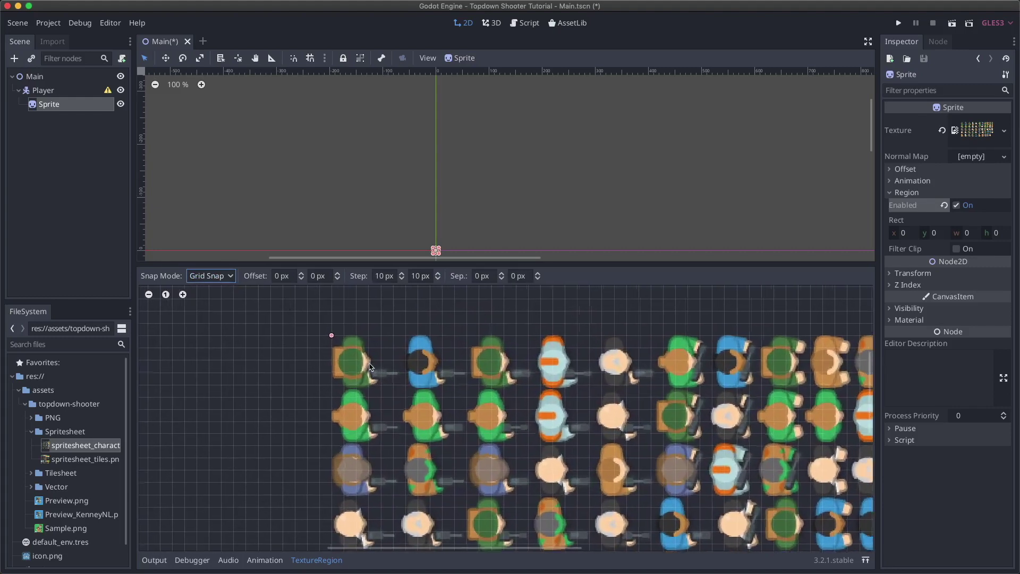
pyautogui.scroll(1, 371, 366)
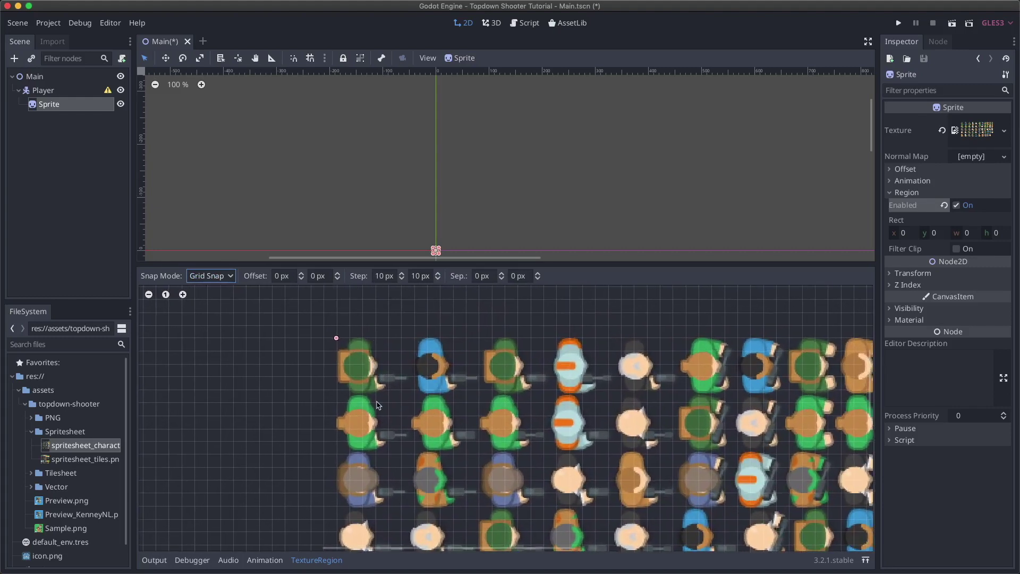
pyautogui.moveTo(336, 338); pyautogui.dragTo(413, 396)
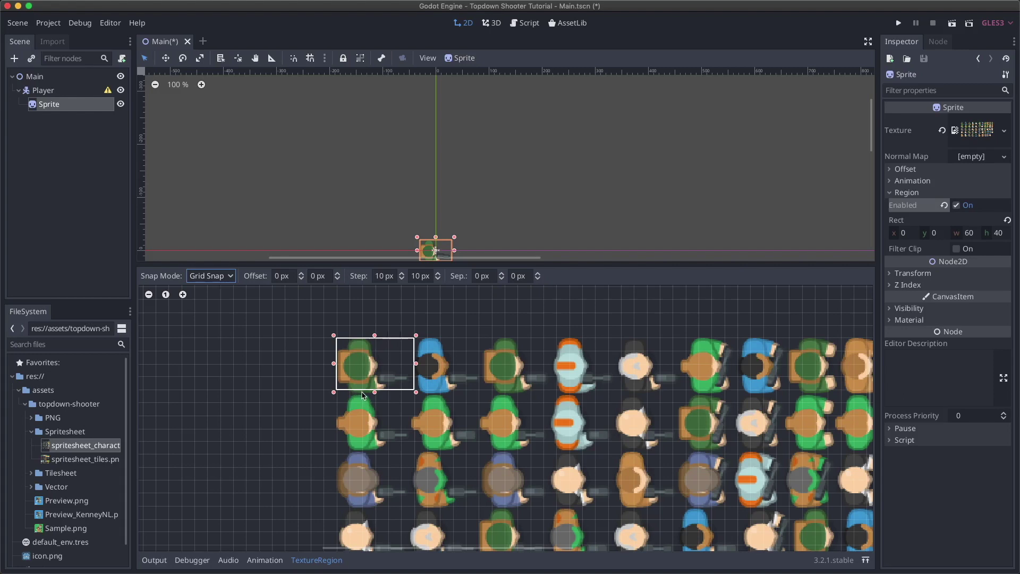
# Set the region grid's snap step to 4 px in both directions.
pyautogui.click(378, 277)
pyautogui.press('BackSpace')
pyautogui.press('BackSpace')
pyautogui.write('8')
pyautogui.press('BackSpace')
pyautogui.write('4')
pyautogui.press('Tab')
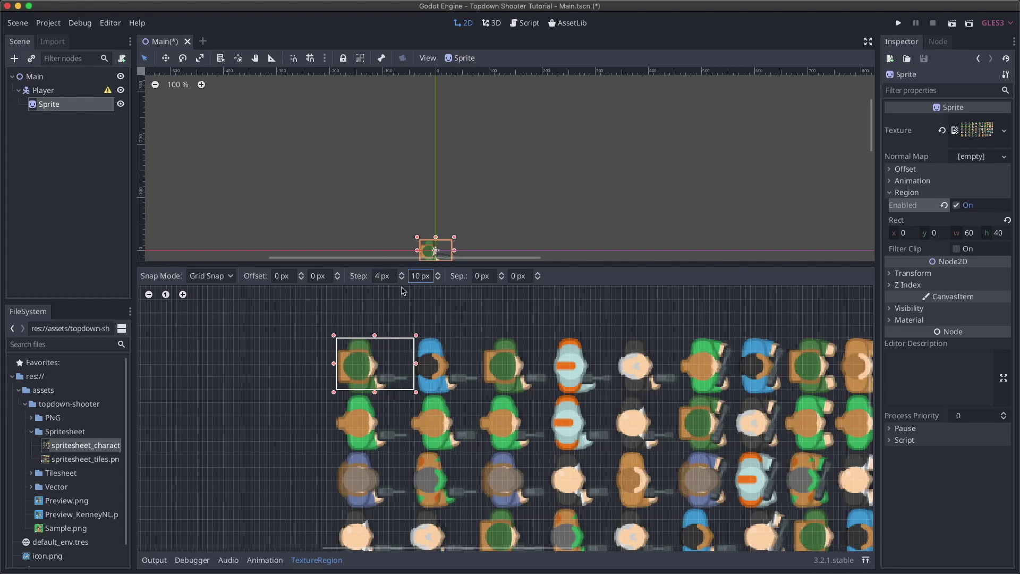
pyautogui.press('BackSpace')
pyautogui.press('BackSpace')
pyautogui.write('4')
pyautogui.press('Return')
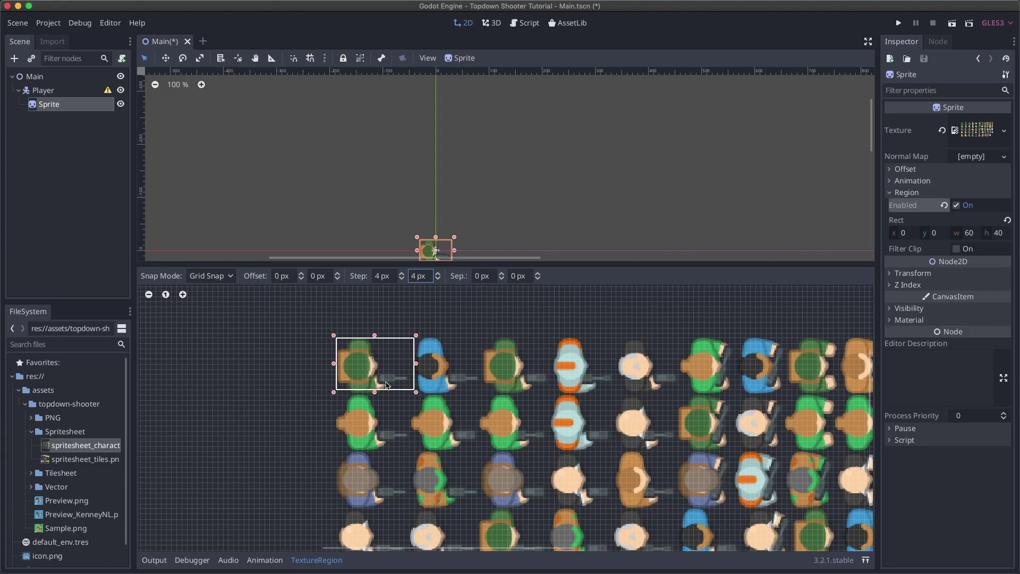
# Resize the texture region to 56 by 44 px to fit the green character, and shrink the region editor again.
pyautogui.moveTo(377, 394); pyautogui.dragTo(377, 399)
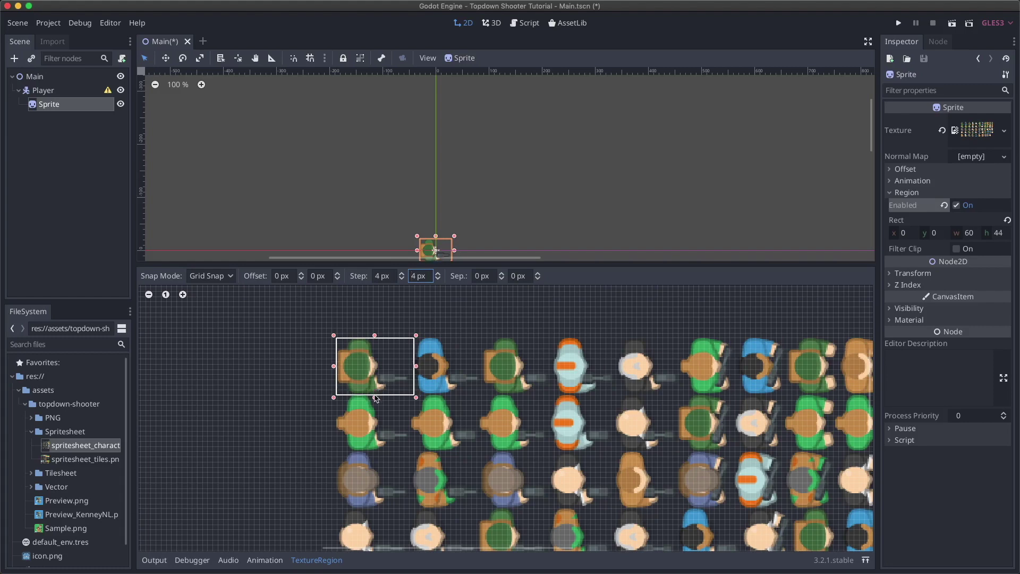
pyautogui.scroll(5, 353, 410)
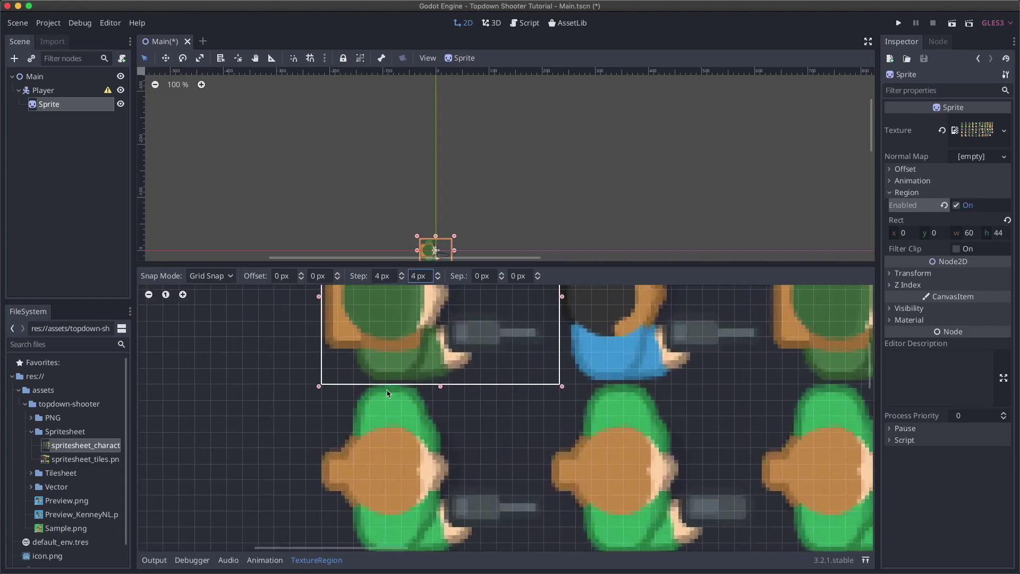
pyautogui.scroll(5, 404, 379)
pyautogui.hscroll(2, 404, 379)
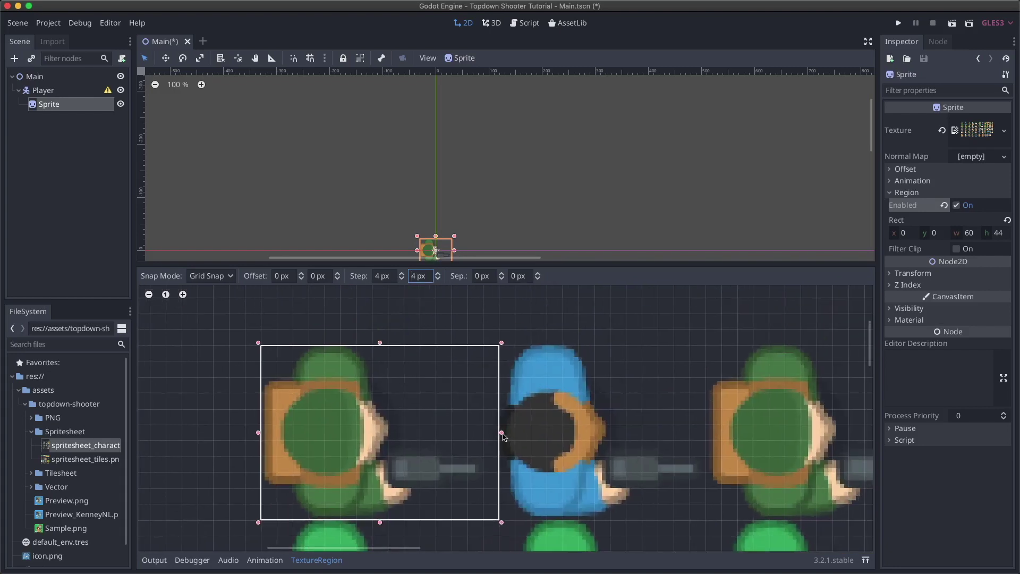
pyautogui.moveTo(503, 436)
pyautogui.mouseDown()
pyautogui.moveTo(485, 436)
pyautogui.moveTo(499, 440)
pyautogui.mouseUp()
pyautogui.scroll(1, 485, 489)
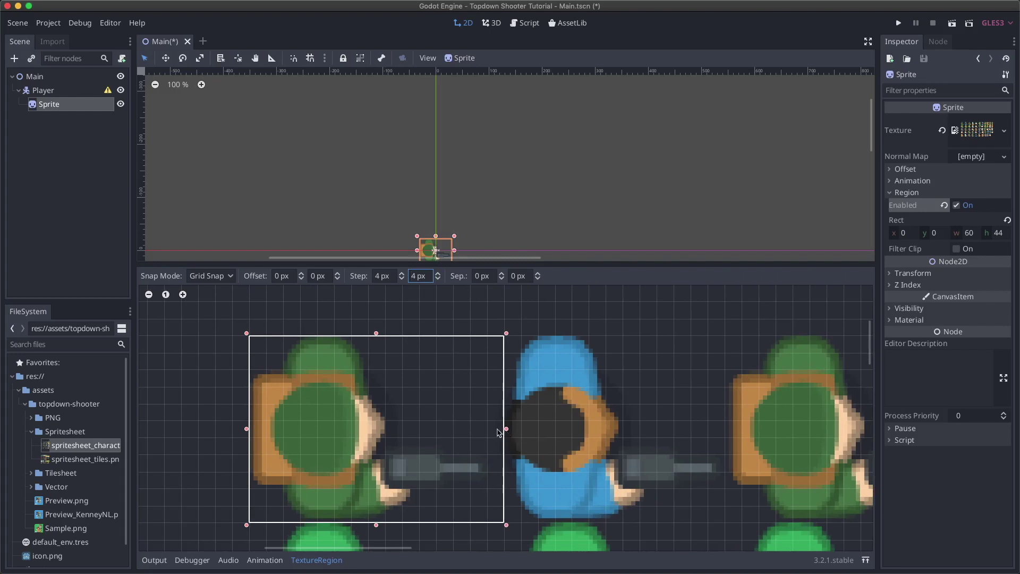
pyautogui.moveTo(499, 432); pyautogui.dragTo(490, 431)
pyautogui.hscroll(-5, 419, 412)
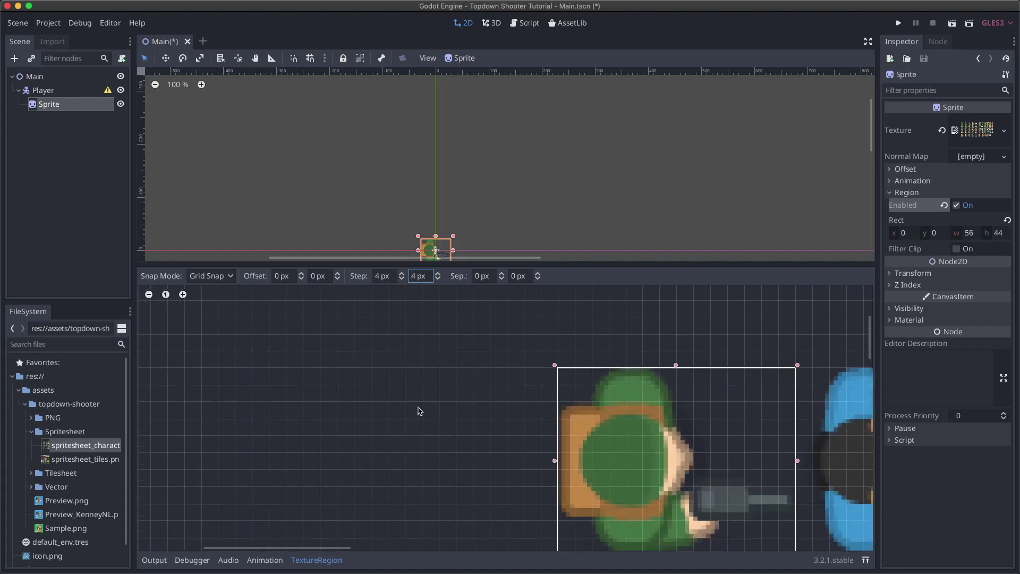
pyautogui.hscroll(2, 418, 413)
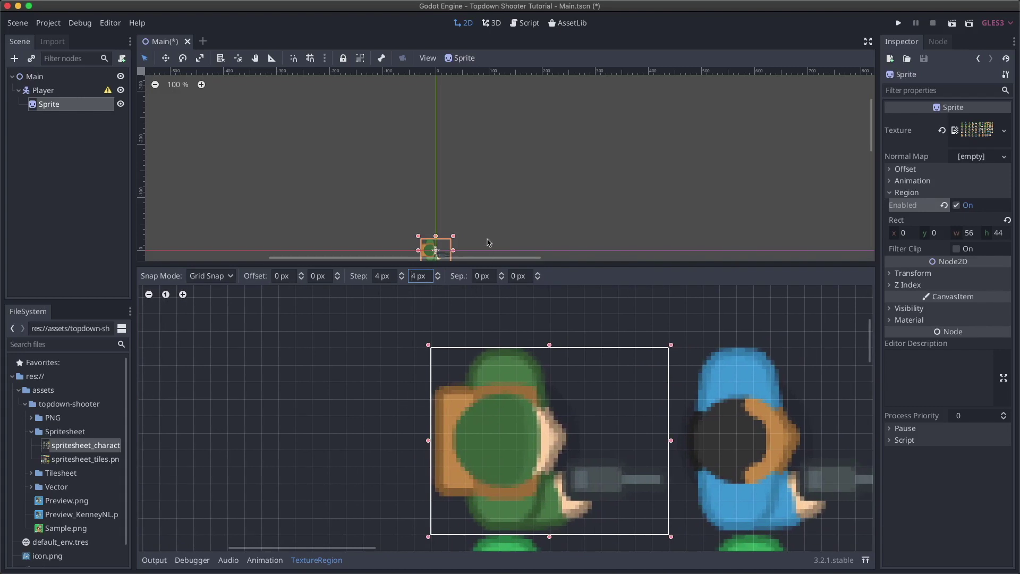
pyautogui.scroll(-3, 487, 241)
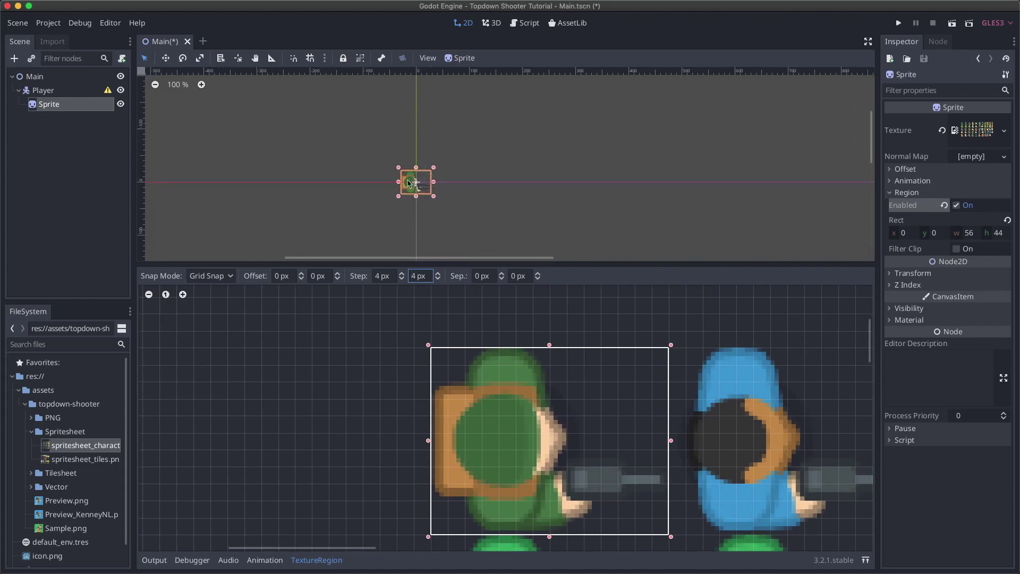
pyautogui.moveTo(596, 264); pyautogui.dragTo(615, 433)
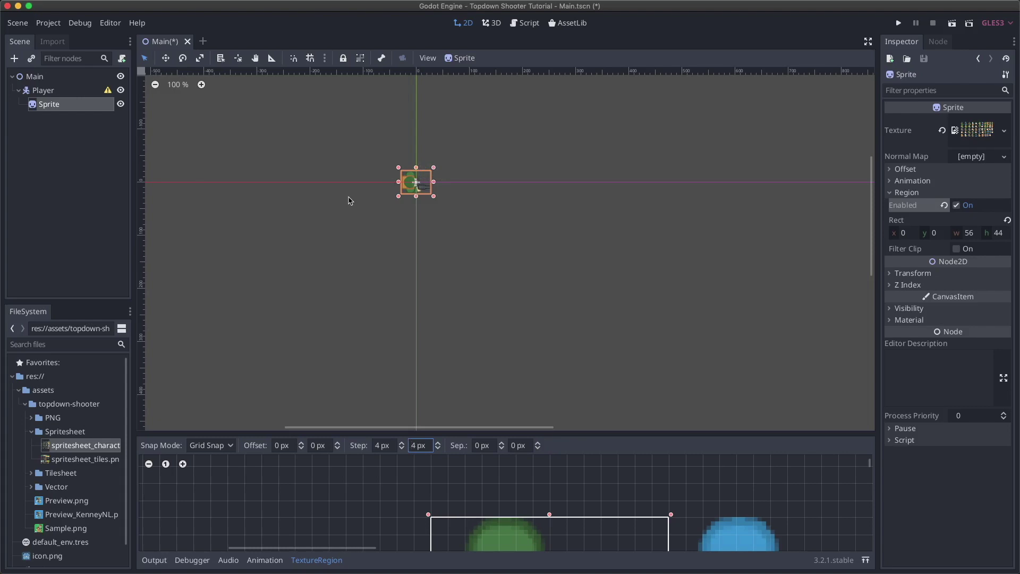
pyautogui.click(53, 95)
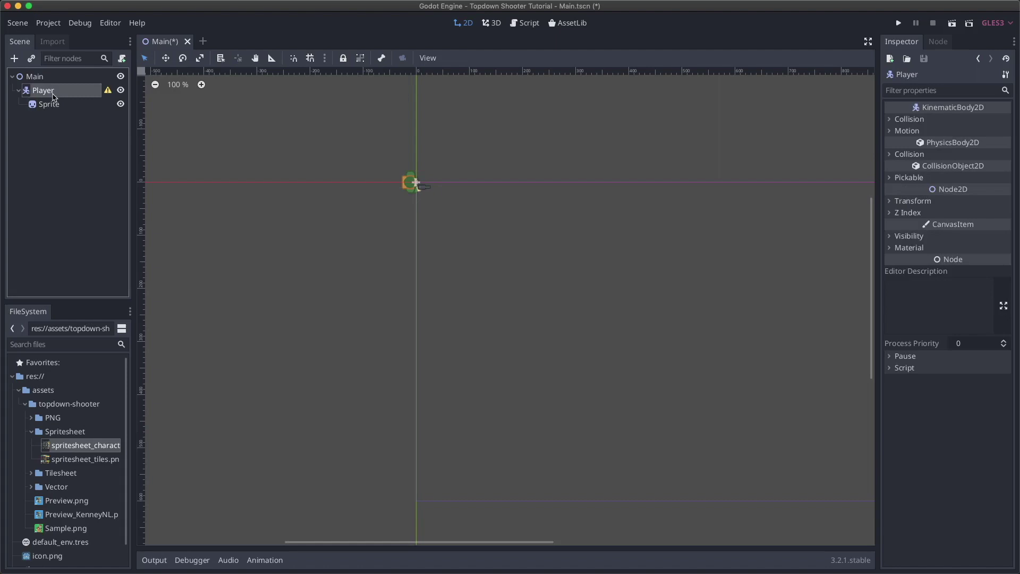
pyautogui.click(402, 166)
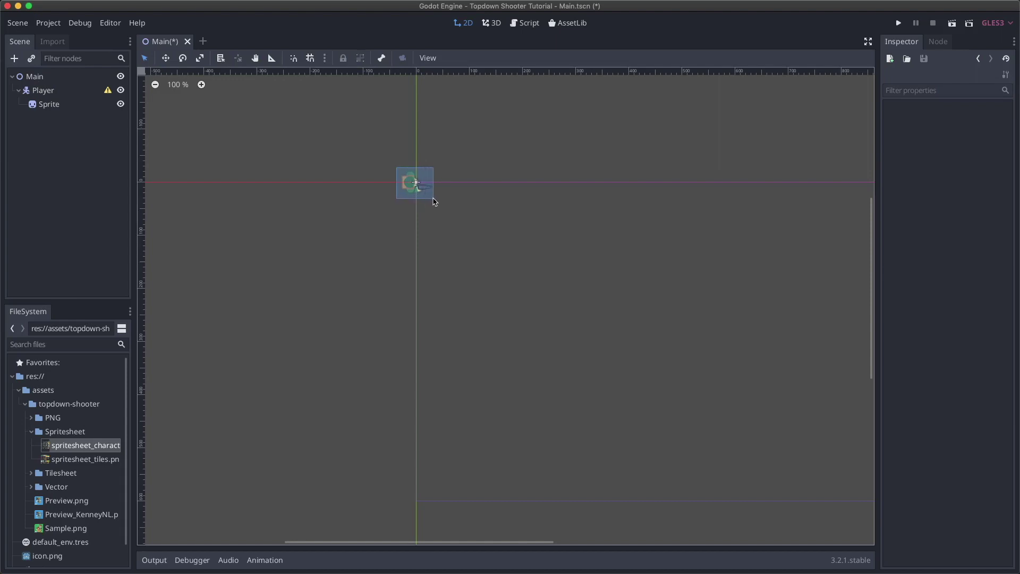
pyautogui.click(434, 201)
pyautogui.click(73, 142)
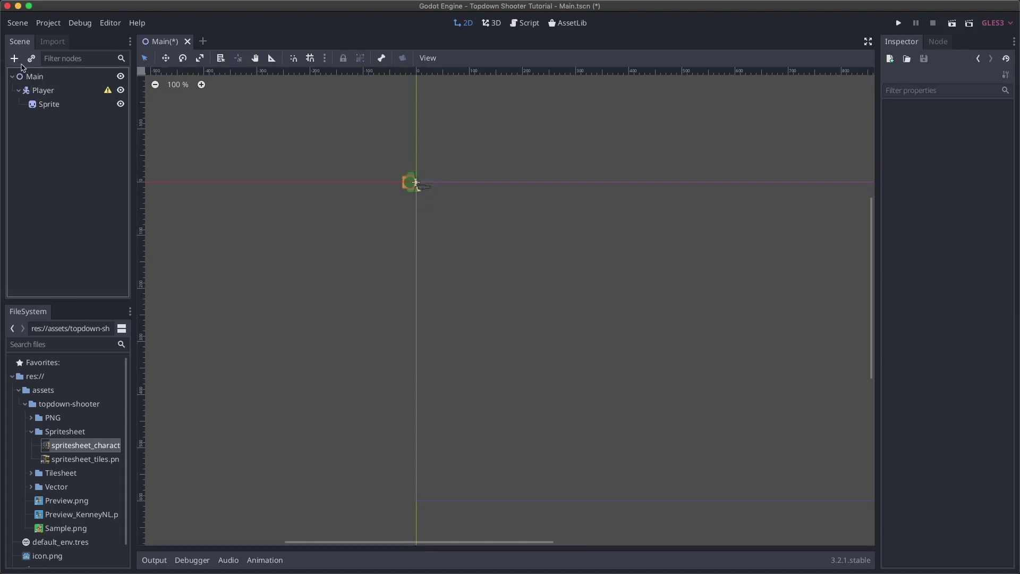
# Add a CollisionShape2D node under Player and assign it a new RectangleShape2D.
pyautogui.click(44, 92)
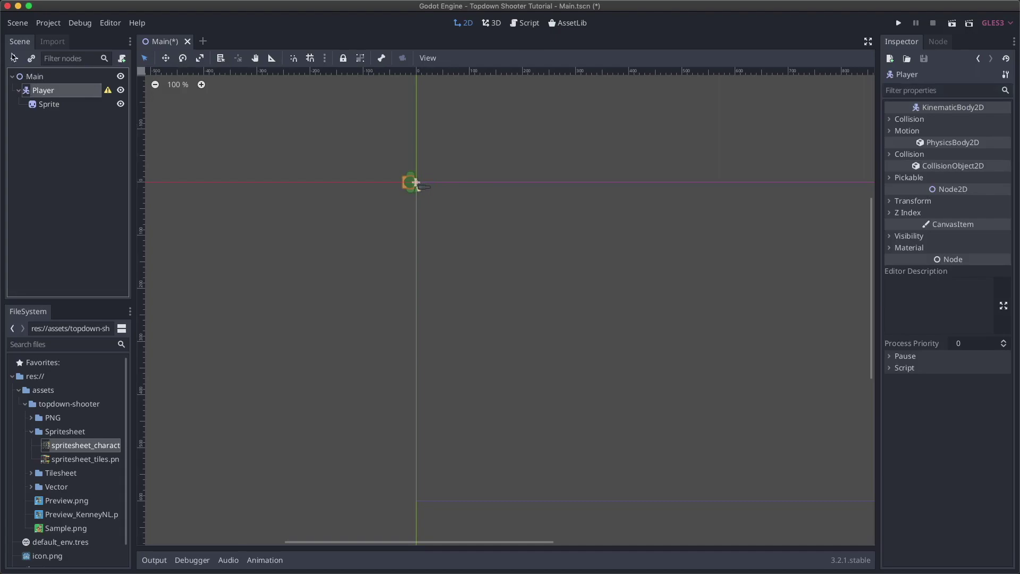
pyautogui.click(15, 59)
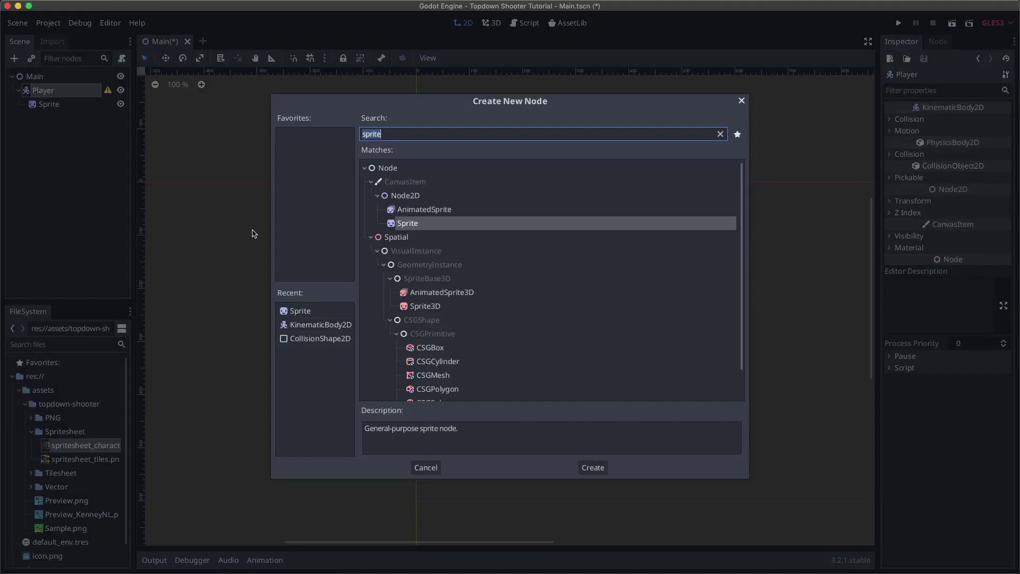
pyautogui.write('coll')
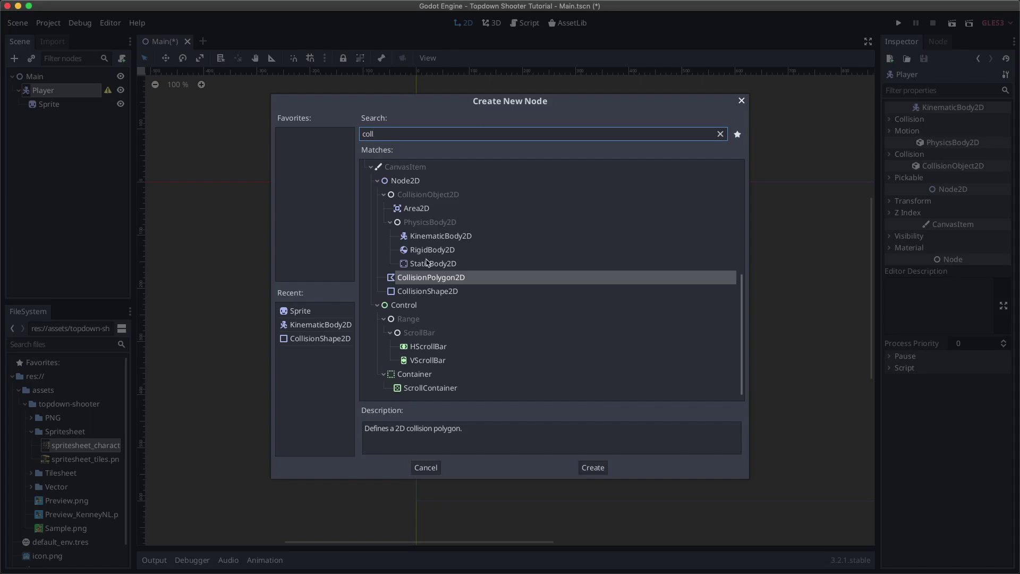
pyautogui.click(458, 294)
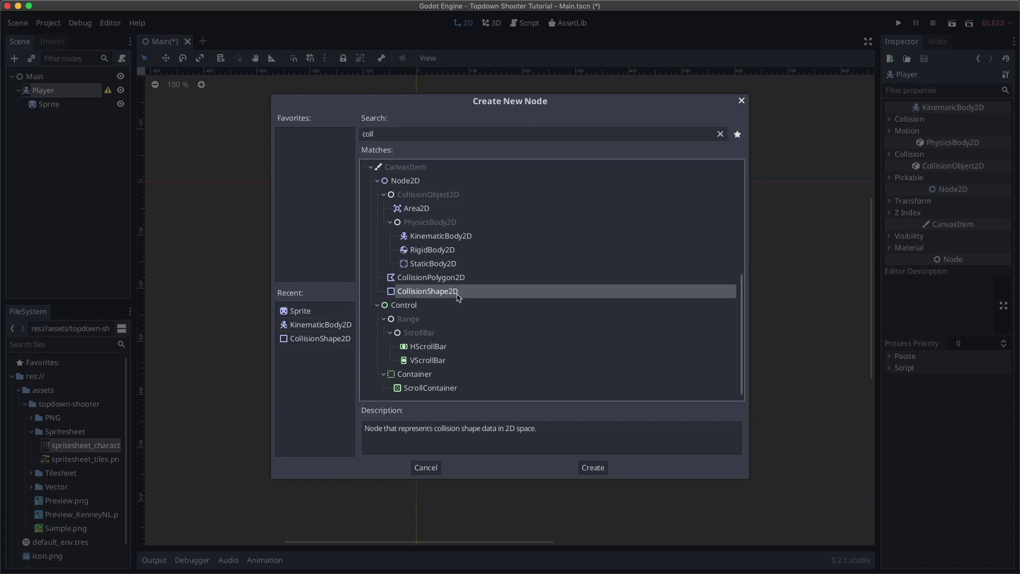
pyautogui.click(601, 472)
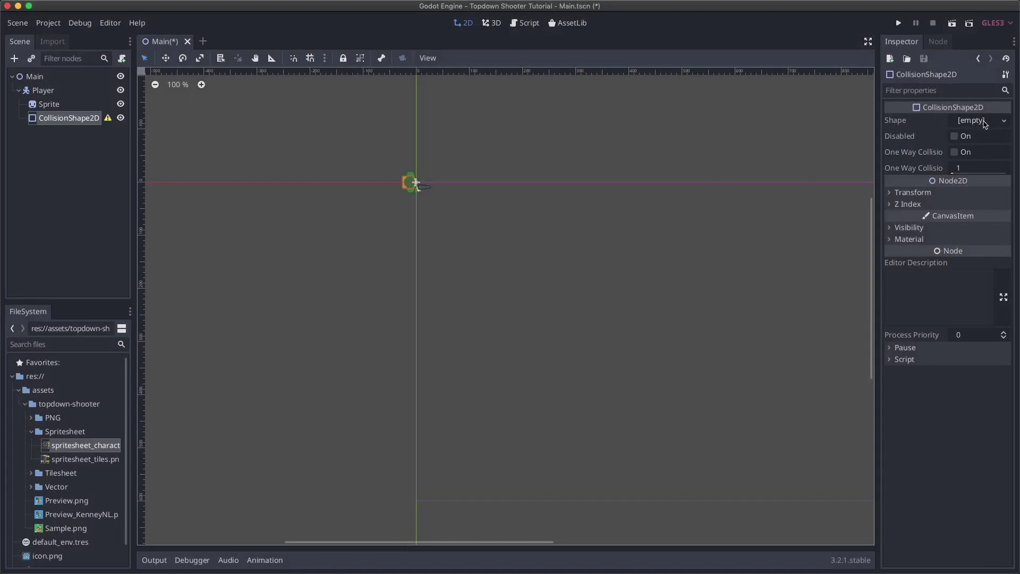
pyautogui.click(982, 121)
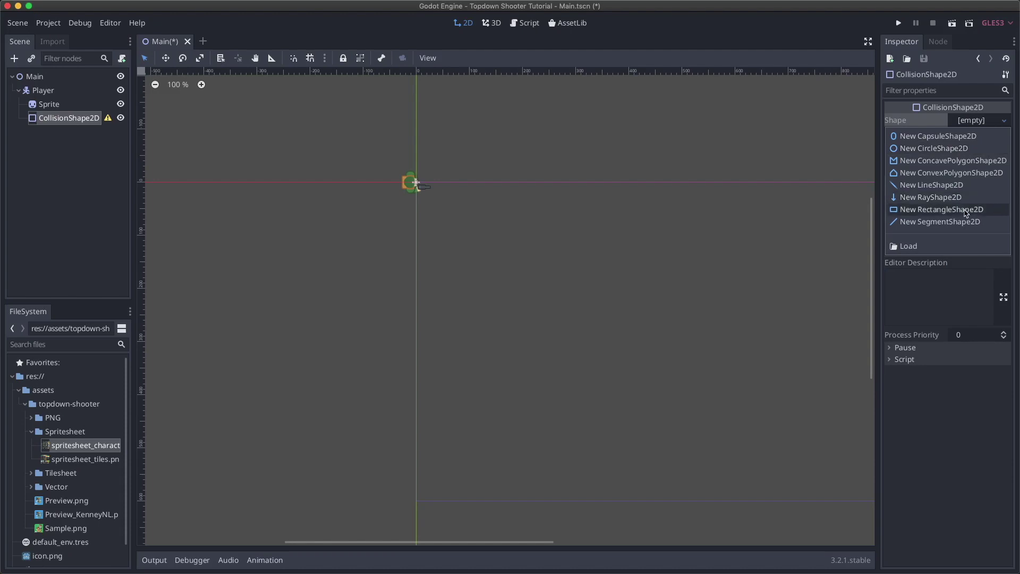
pyautogui.click(965, 210)
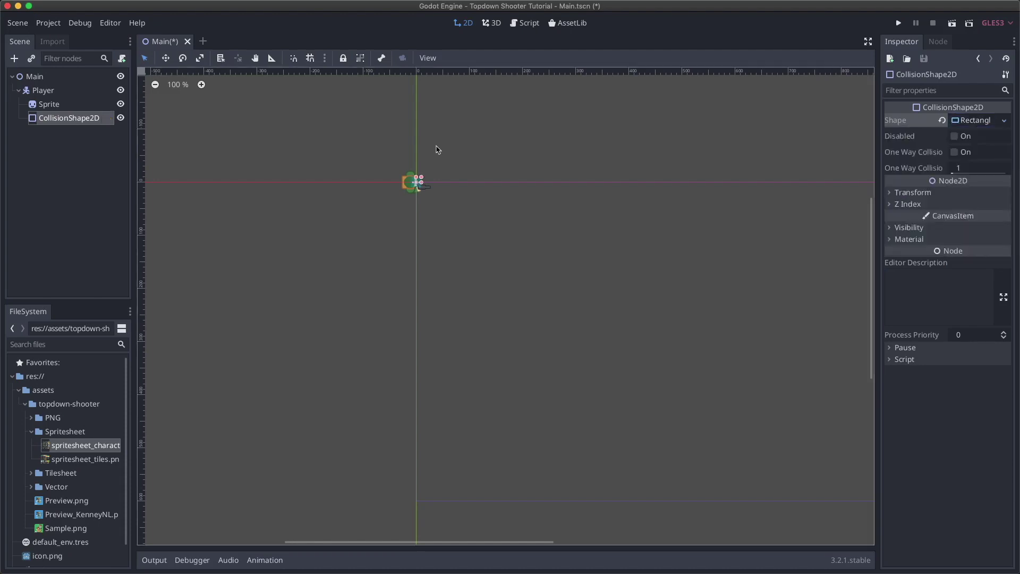
# Turn on grid snapping, then shift and enlarge the collision rectangle into a square covering the character's whole body.
pyautogui.scroll(11, 402, 164)
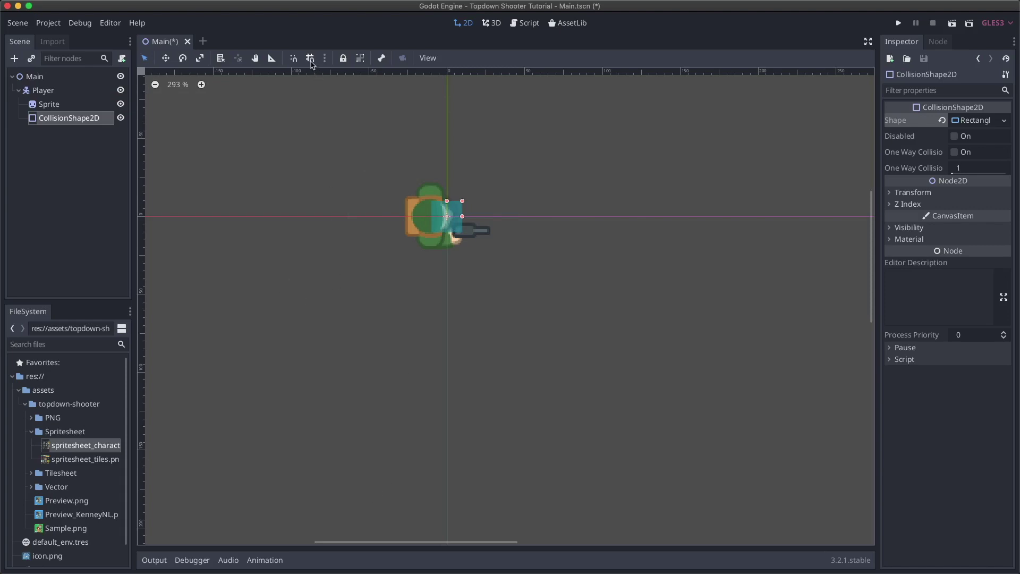
pyautogui.click(310, 59)
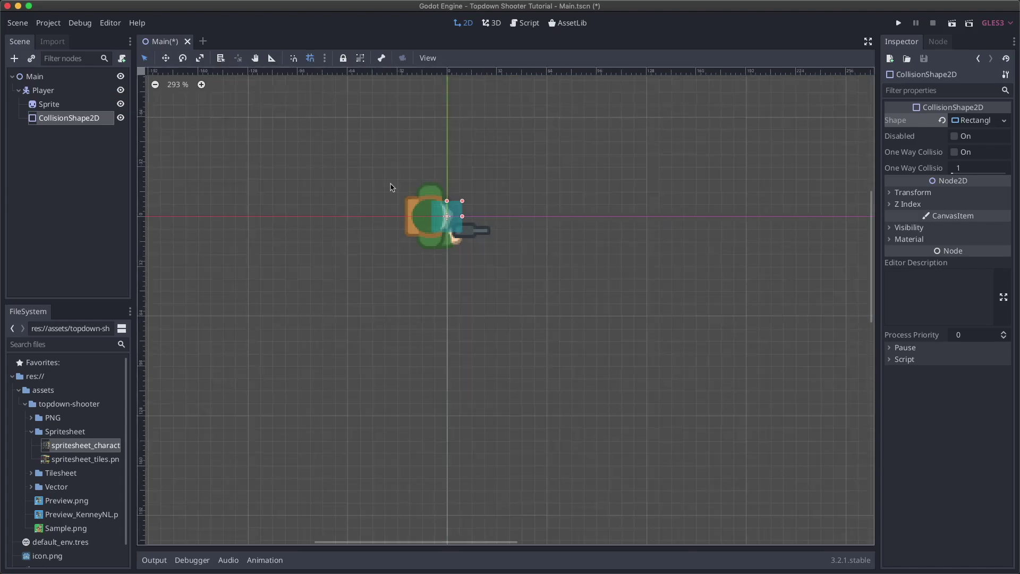
pyautogui.moveTo(446, 217)
pyautogui.mouseDown()
pyautogui.moveTo(410, 204)
pyautogui.moveTo(410, 216)
pyautogui.moveTo(440, 221)
pyautogui.moveTo(410, 196)
pyautogui.moveTo(432, 226)
pyautogui.moveTo(460, 217)
pyautogui.moveTo(450, 225)
pyautogui.mouseUp()
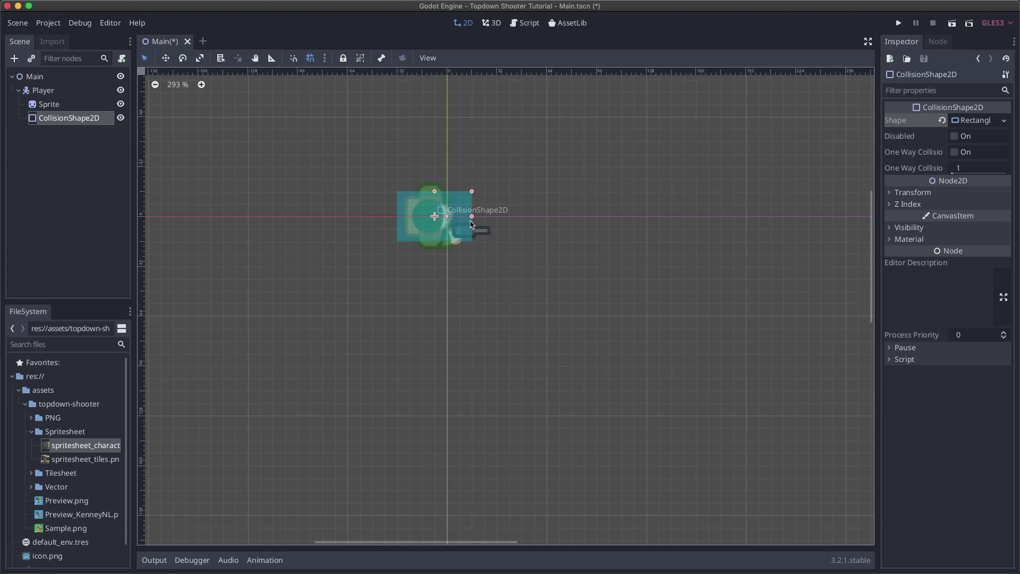
pyautogui.moveTo(435, 192); pyautogui.dragTo(435, 179)
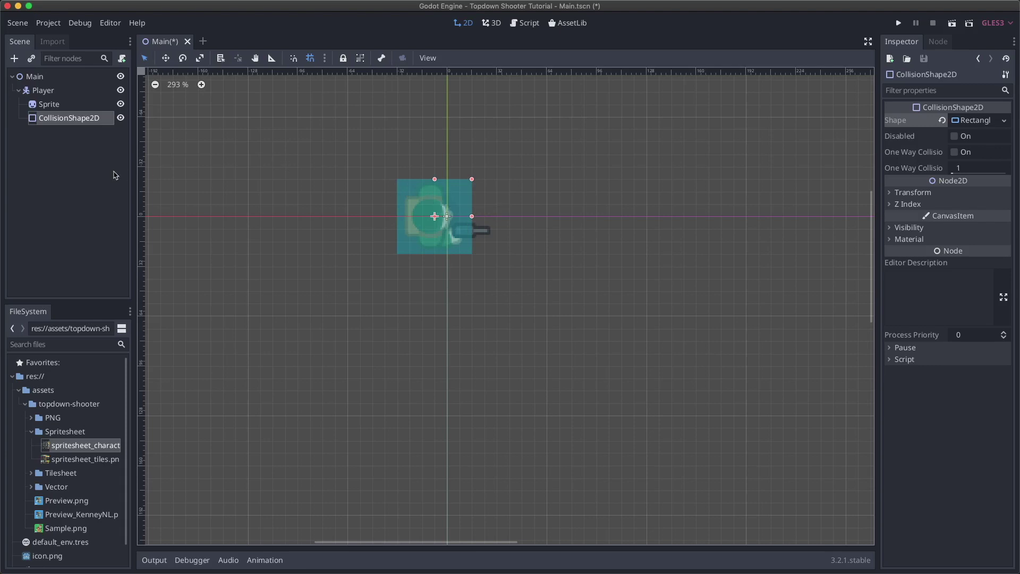
# Save the Main scene, test-run the project and close the game window.
pyautogui.hotkey('ctrl', 's')
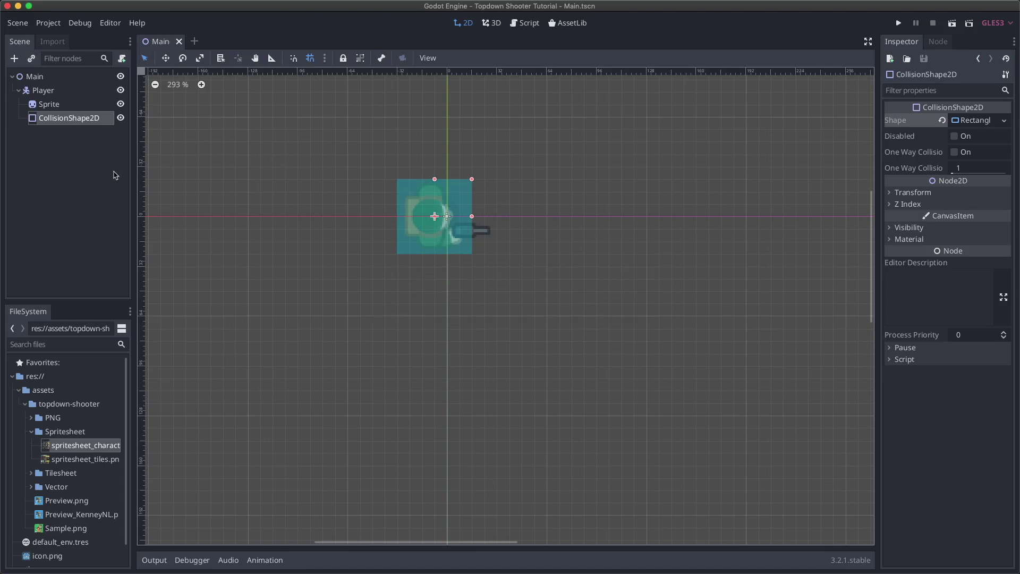
pyautogui.press('super+b')
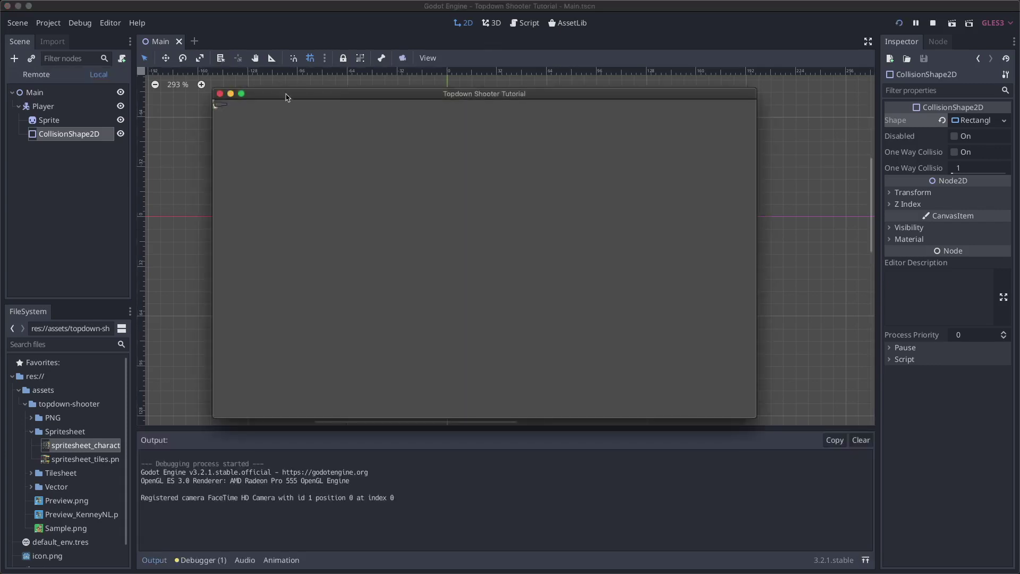
pyautogui.moveTo(286, 97); pyautogui.dragTo(275, 90)
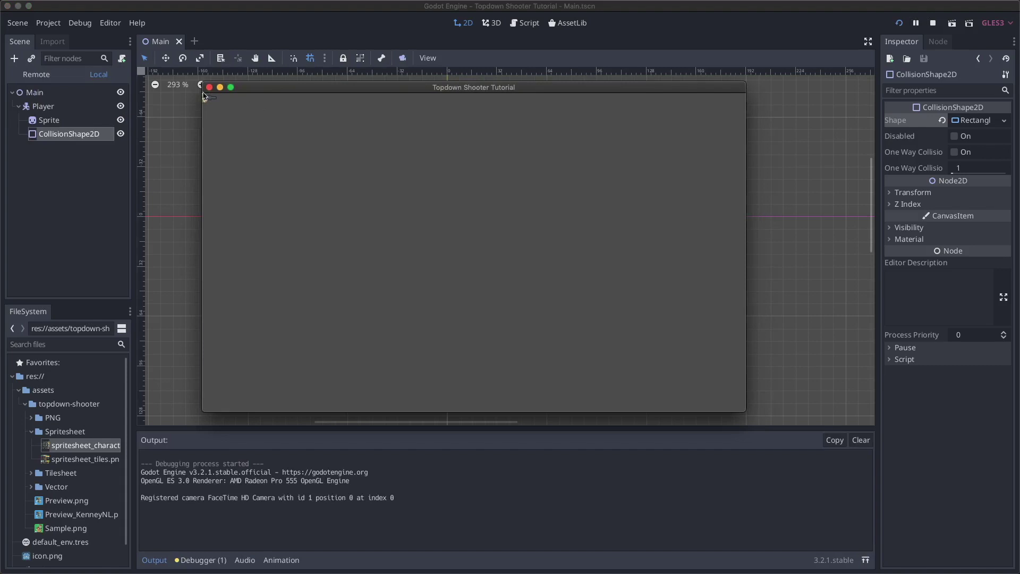
pyautogui.click(209, 87)
# Move the Player node diagonally down and right from the scene origin, and test-run the project again.
pyautogui.click(69, 96)
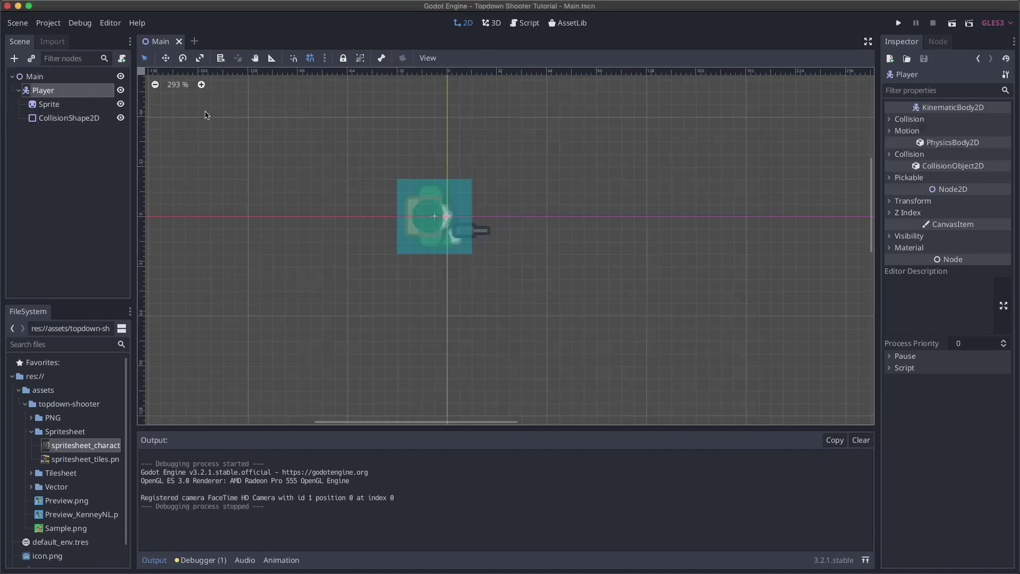
pyautogui.click(165, 58)
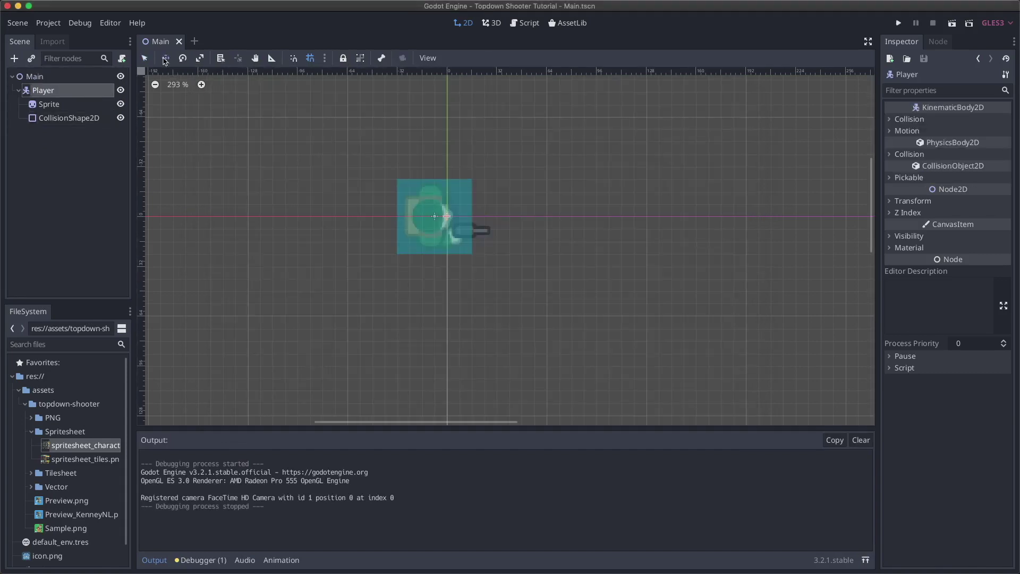
pyautogui.moveTo(467, 227); pyautogui.dragTo(537, 284)
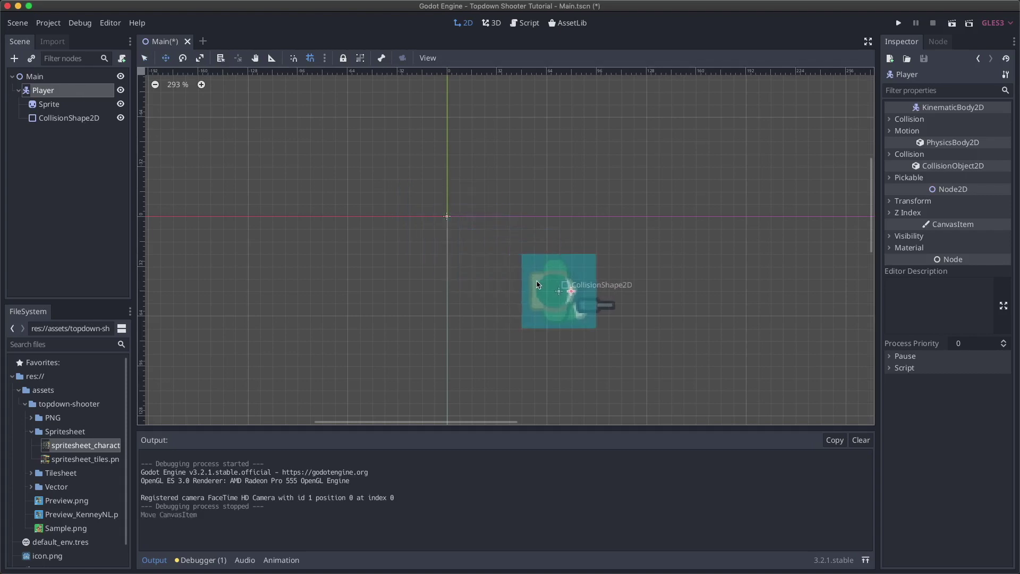
pyautogui.press('super+b')
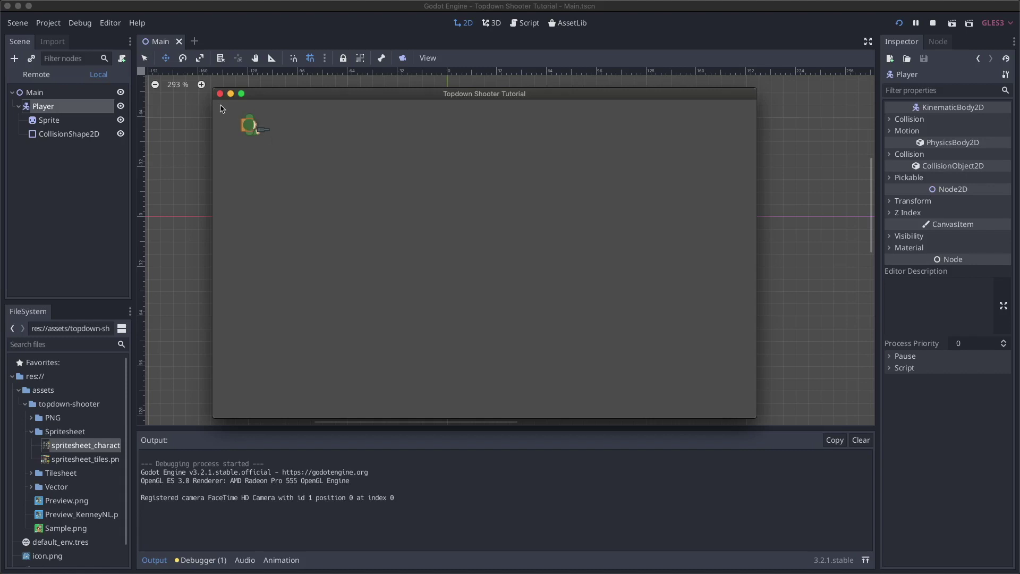
pyautogui.moveTo(272, 94); pyautogui.dragTo(267, 111)
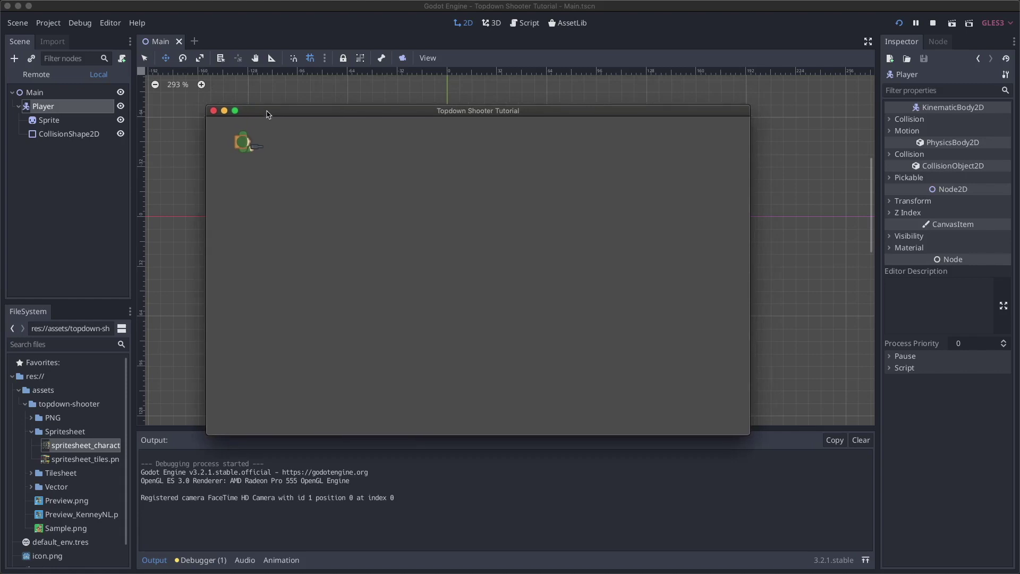